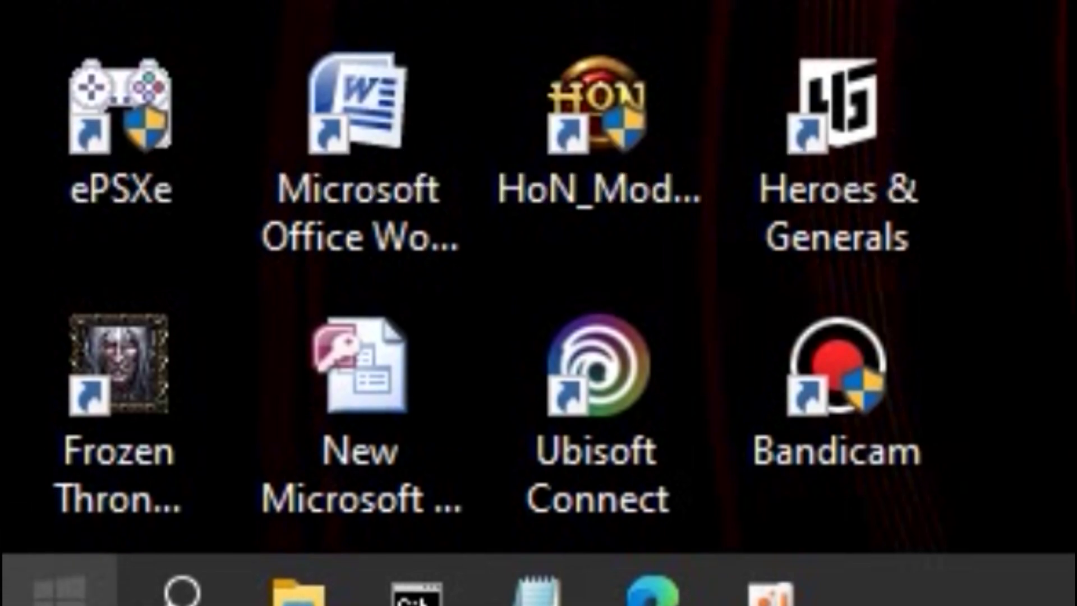
# Step: Open the System About page from the Start context menu and scroll to Related settings
pyautogui.rightClick(62, 588)
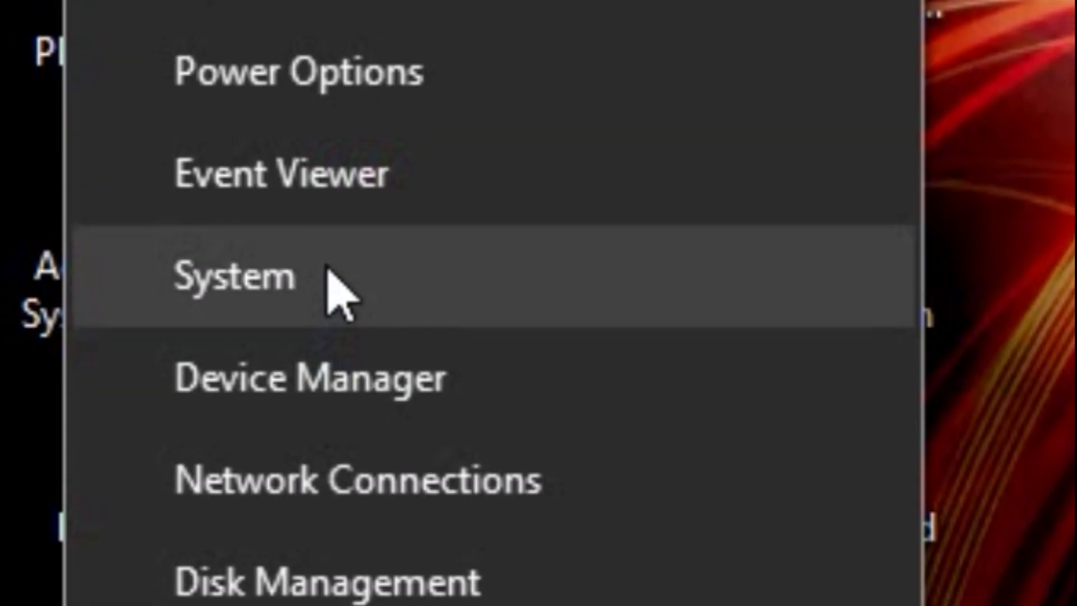
pyautogui.click(701, 278)
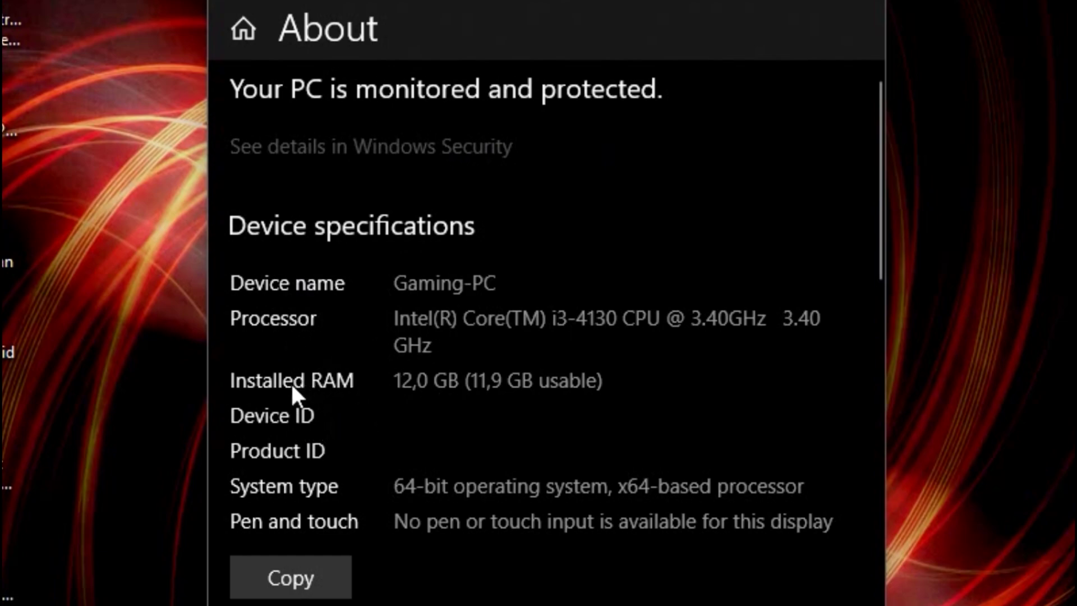
pyautogui.scroll(-5, 494, 400)
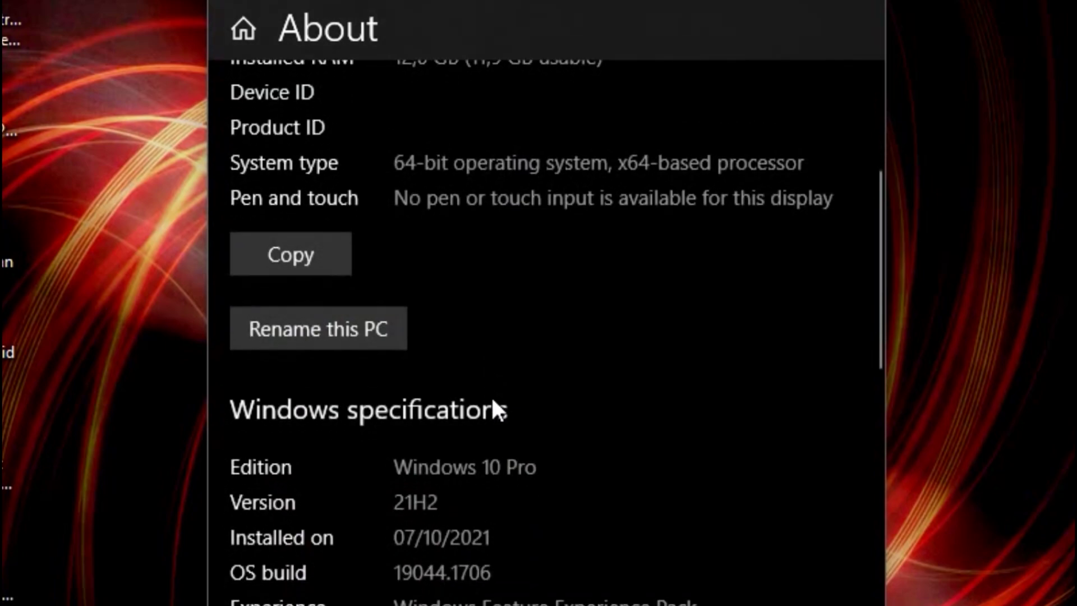
pyautogui.scroll(-15, 568, 347)
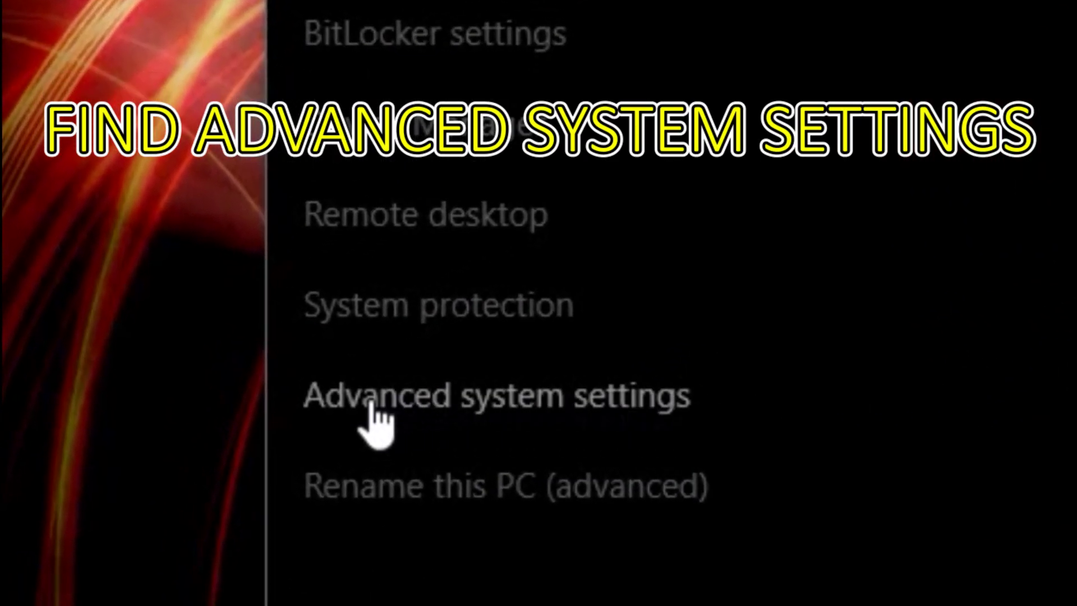
# Step: Open Performance Options from Advanced system settings and move the window up
pyautogui.click(654, 405)
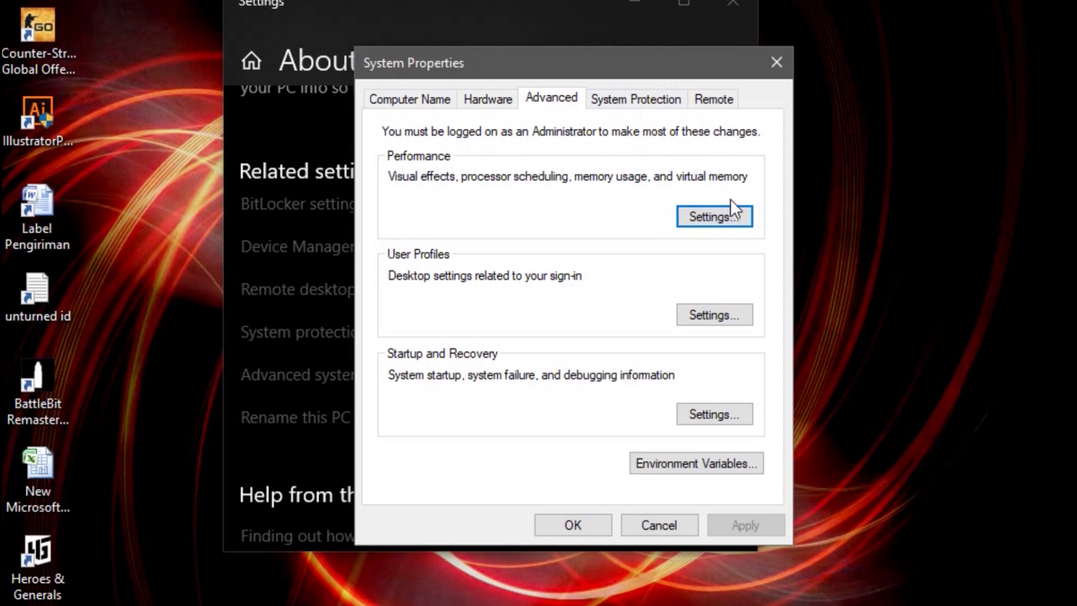
pyautogui.click(729, 220)
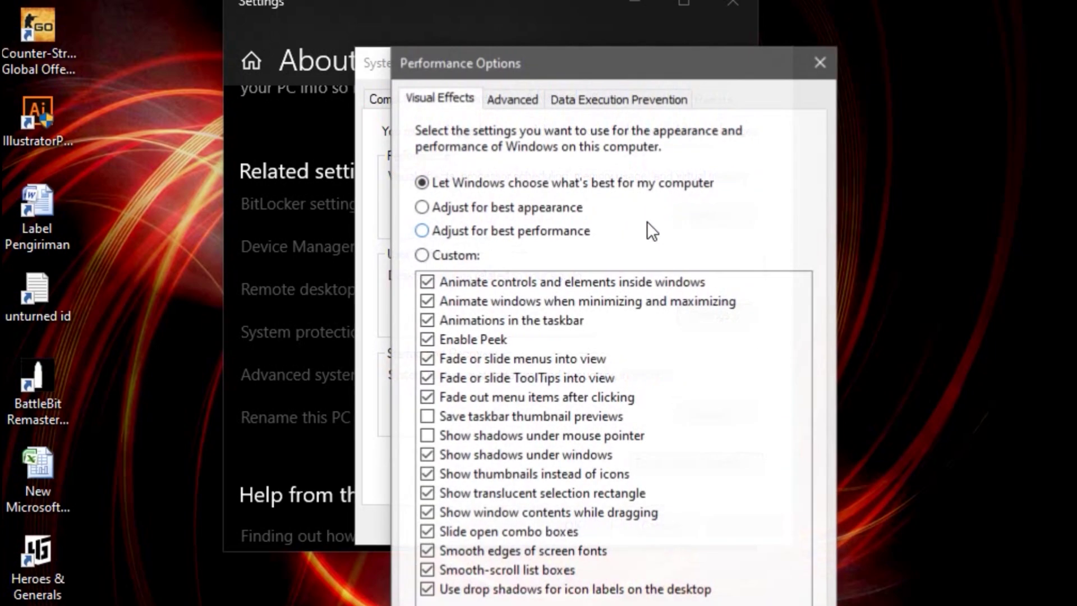
pyautogui.moveTo(676, 64); pyautogui.dragTo(616, 41)
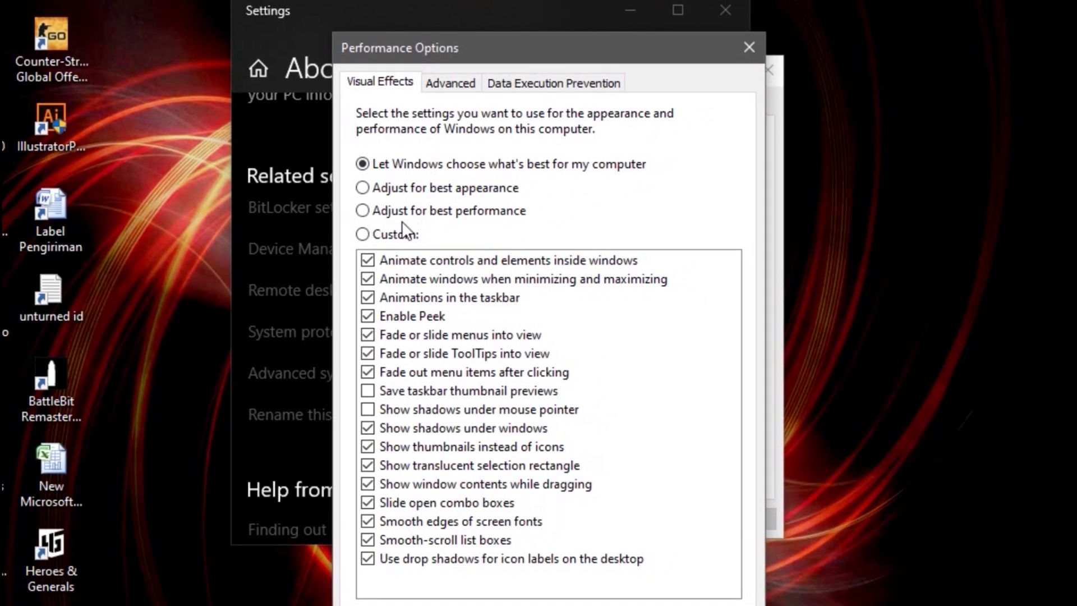
# Step: Set visual effects to best performance but keep smooth edges of screen fonts, and apply
pyautogui.click(399, 209)
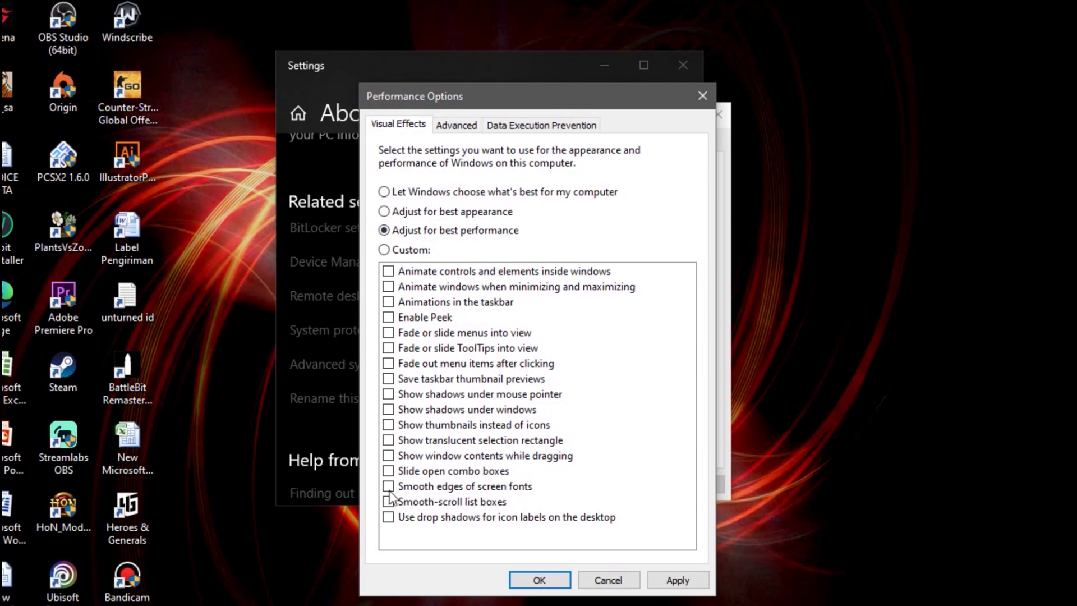
pyautogui.click(407, 489)
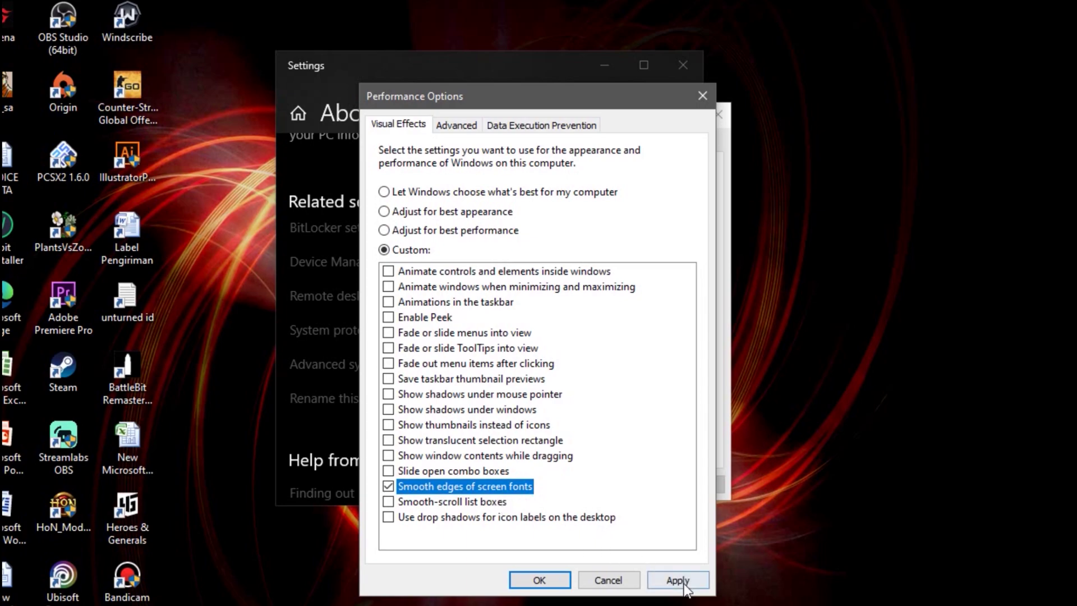
pyautogui.click(654, 580)
pyautogui.click(542, 580)
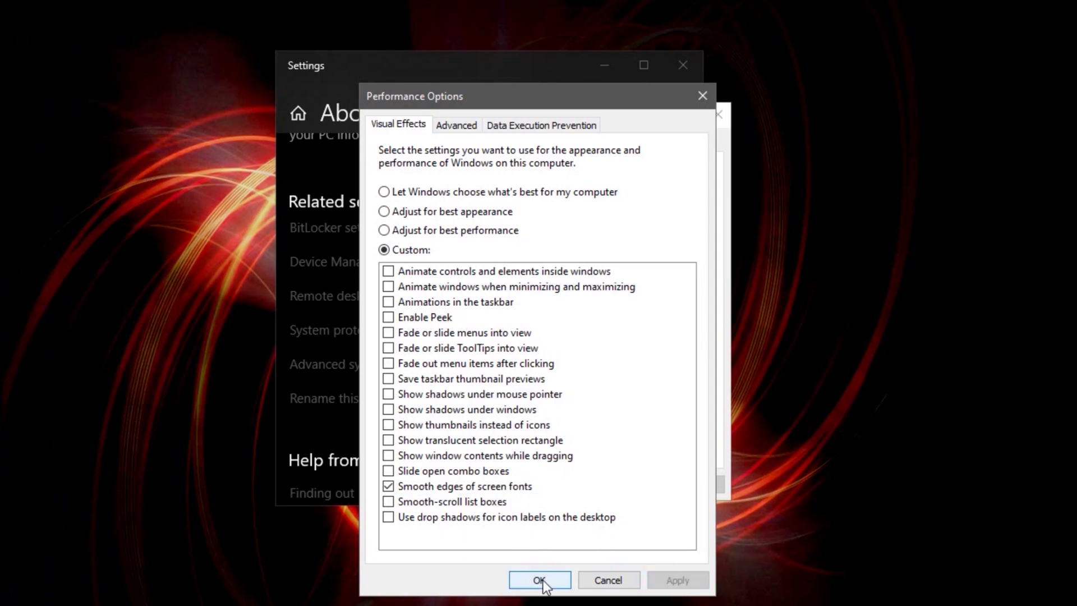
pyautogui.click(458, 128)
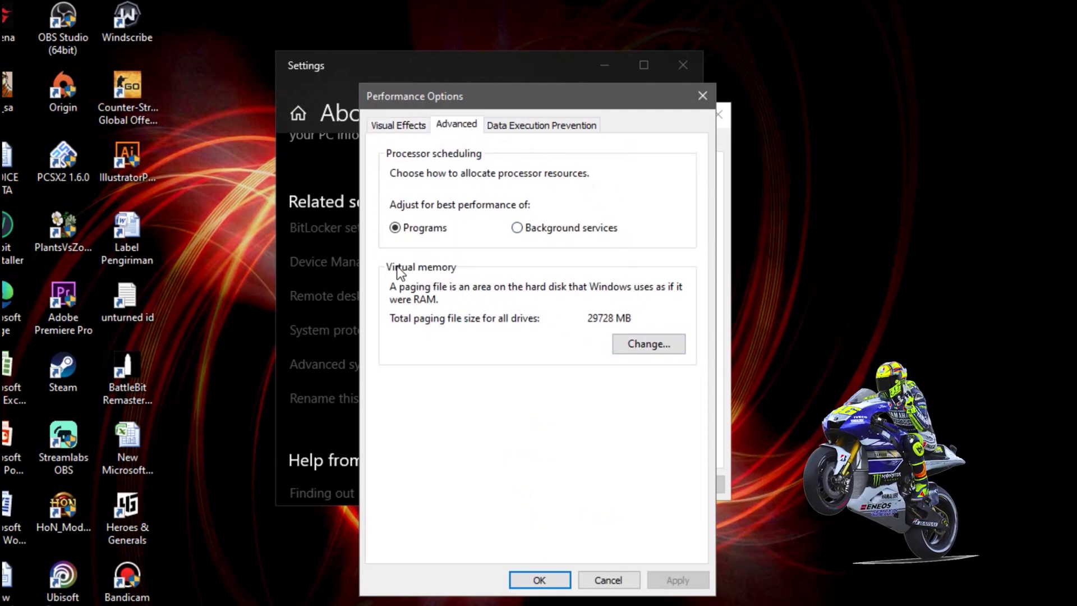
# Step: Give drive E a custom paging file size of 20000 MB in Virtual Memory
pyautogui.click(655, 353)
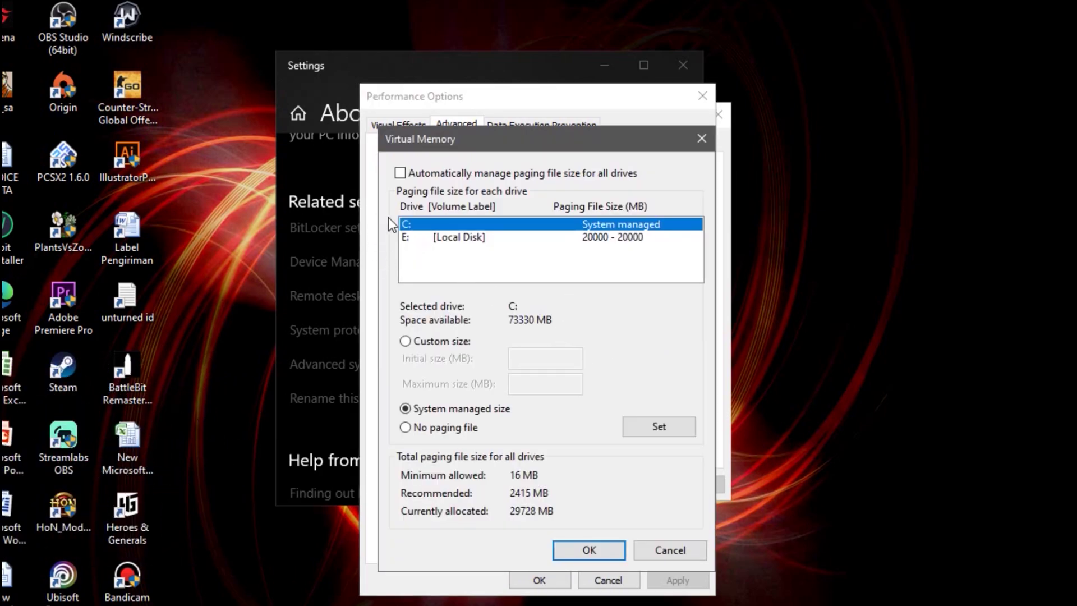
pyautogui.click(418, 340)
pyautogui.click(552, 244)
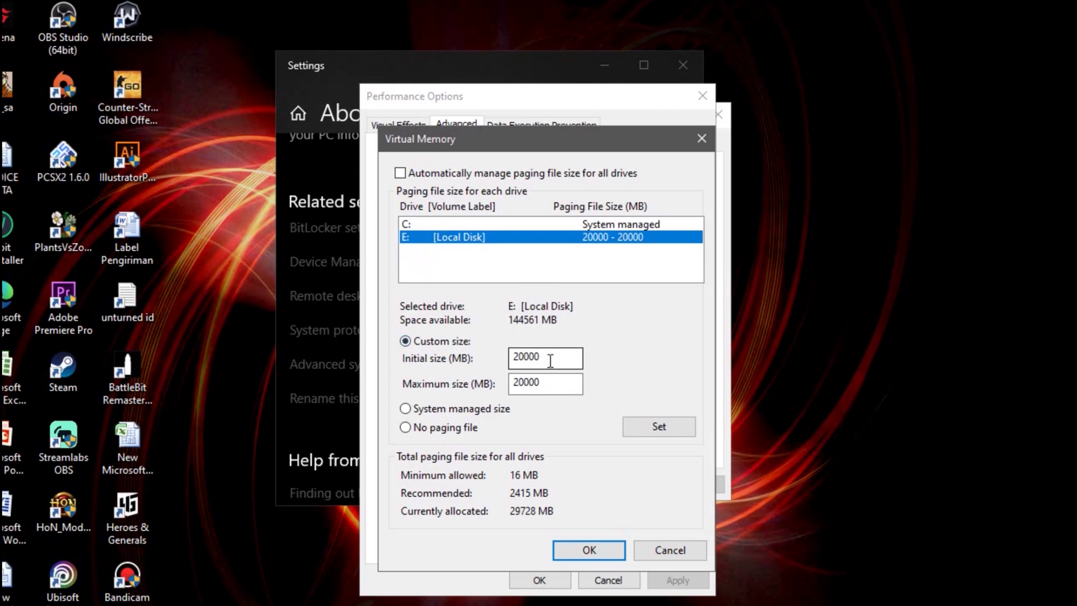
pyautogui.click(555, 358)
pyautogui.moveTo(547, 364); pyautogui.dragTo(484, 362)
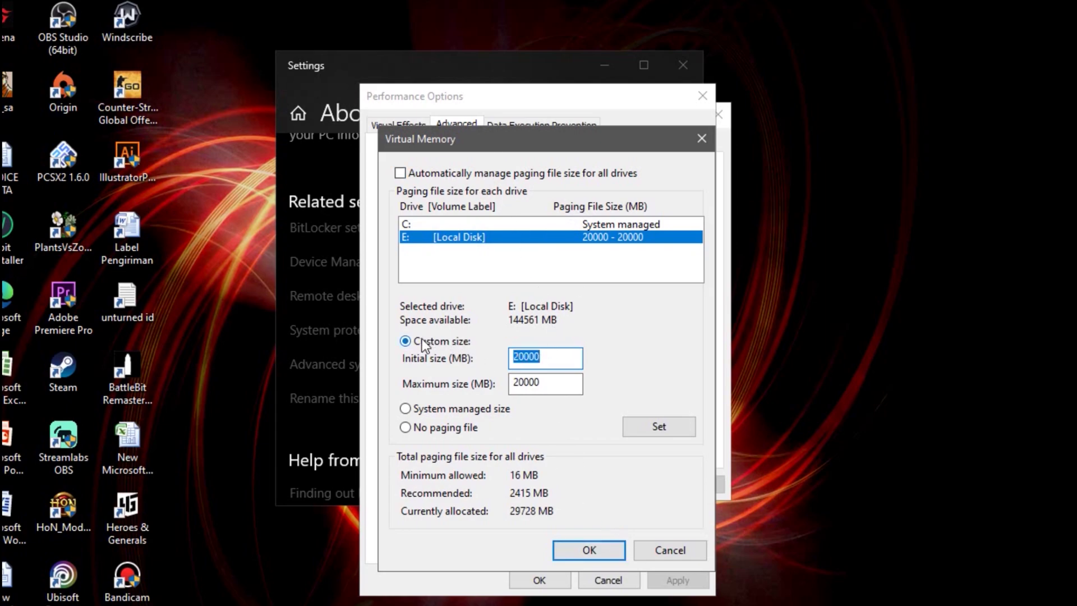
pyautogui.click(598, 553)
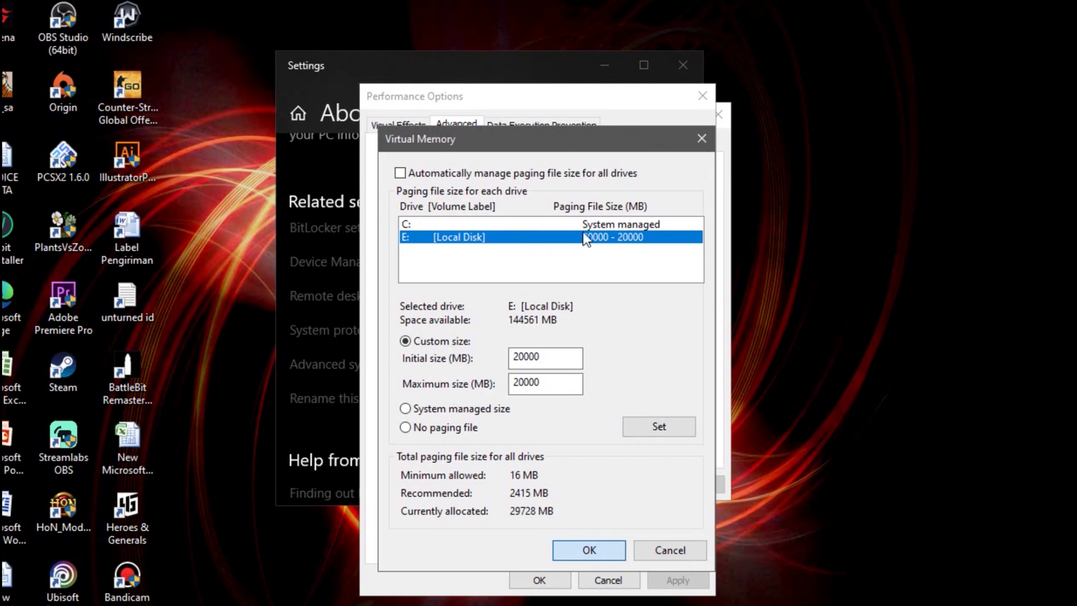
pyautogui.press('Return')
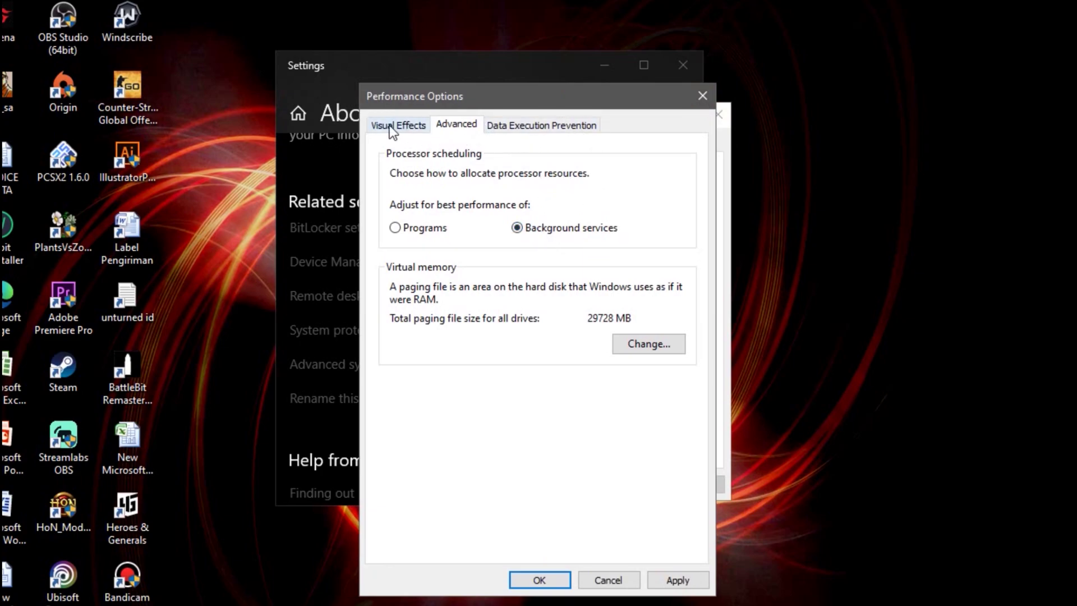
# Step: Apply Background services processor scheduling and close System Properties and Settings
pyautogui.click(678, 580)
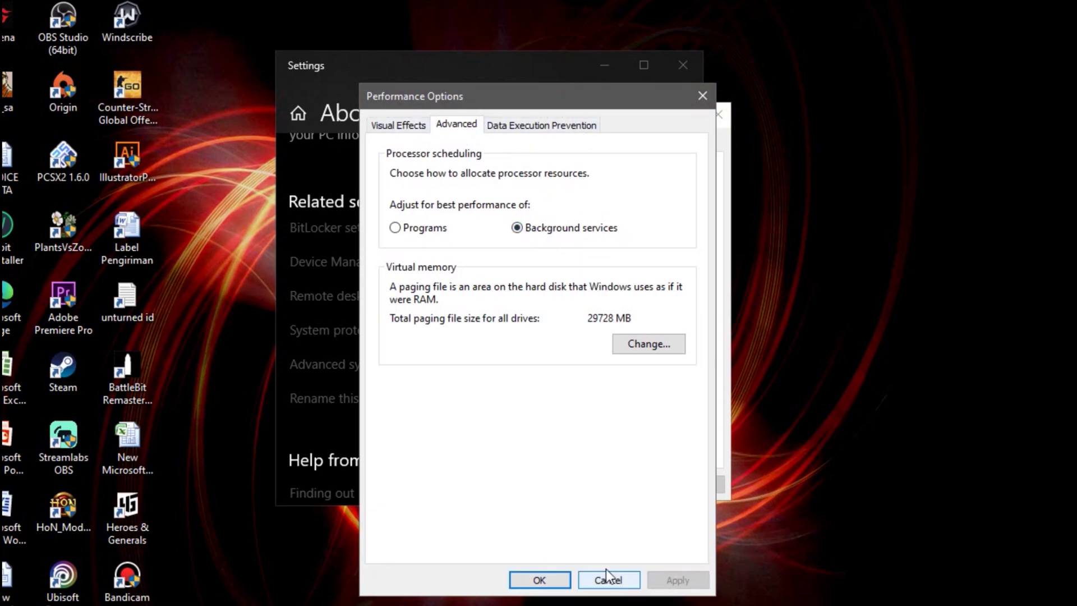
pyautogui.click(540, 580)
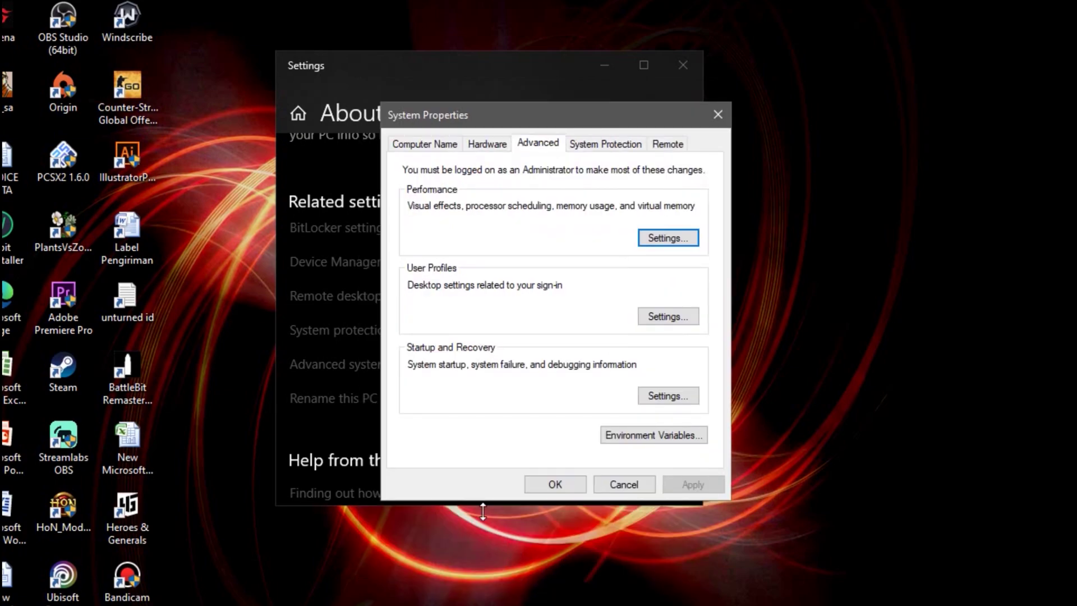
pyautogui.click(728, 116)
pyautogui.click(686, 68)
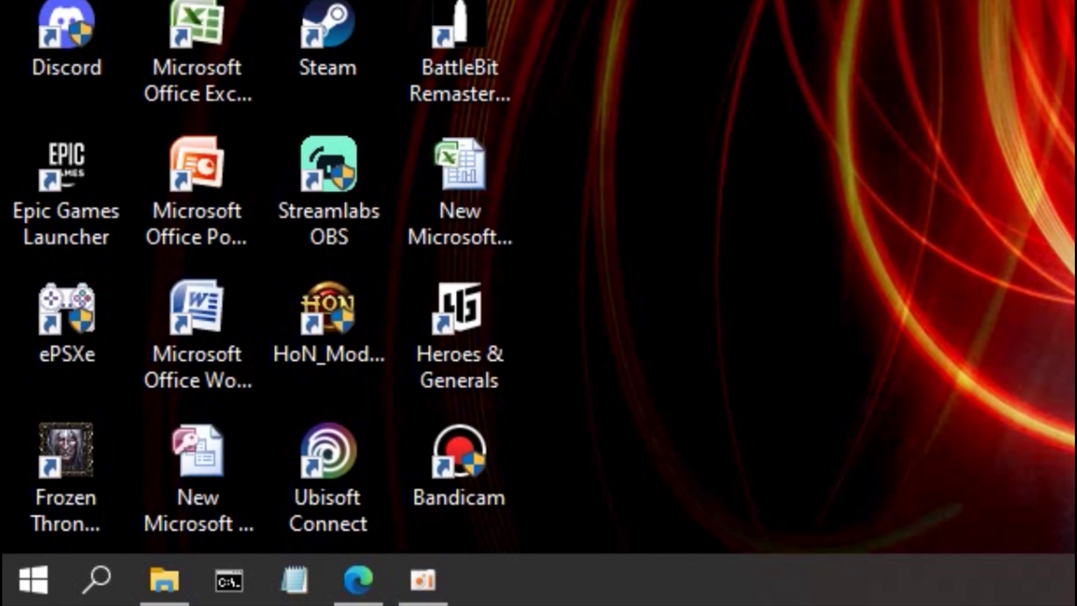
# Step: Run msconfig and show the Windows 10 boot options, leaving No GUI boot off
pyautogui.press('super+r')
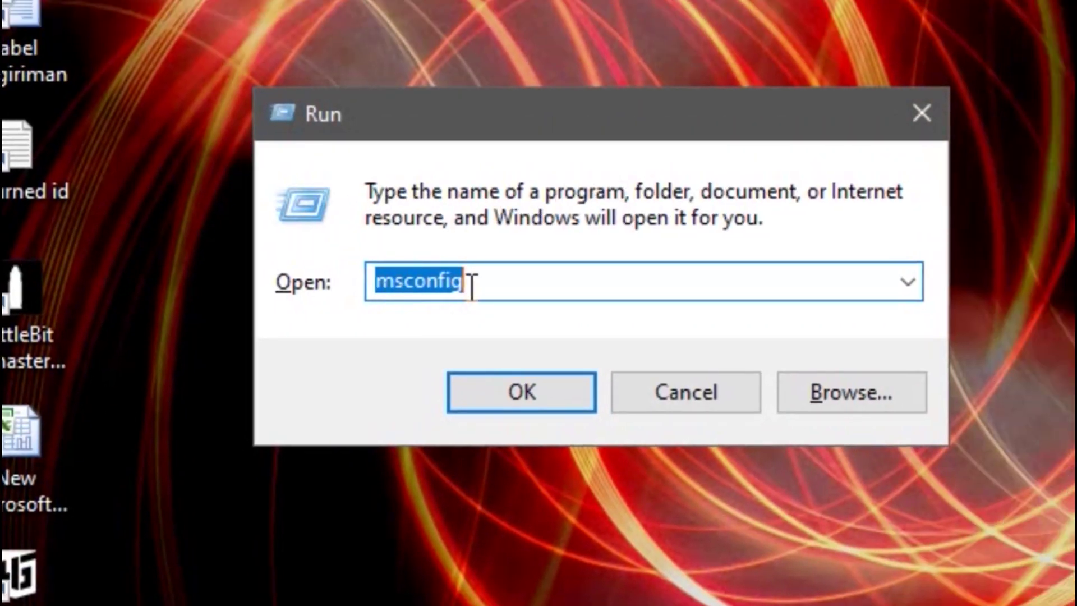
pyautogui.click(472, 286)
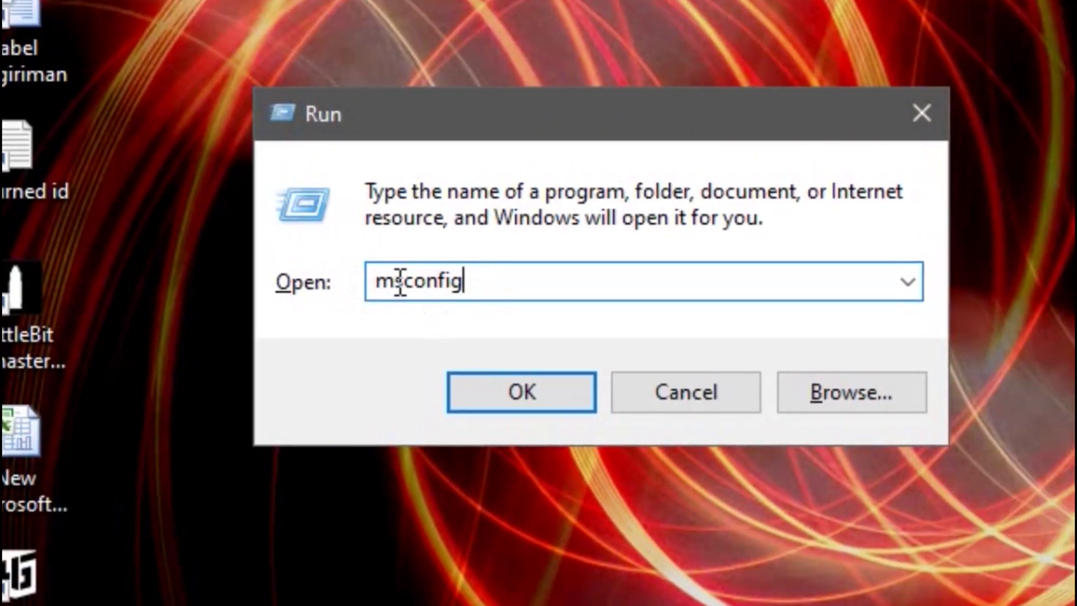
pyautogui.click(558, 386)
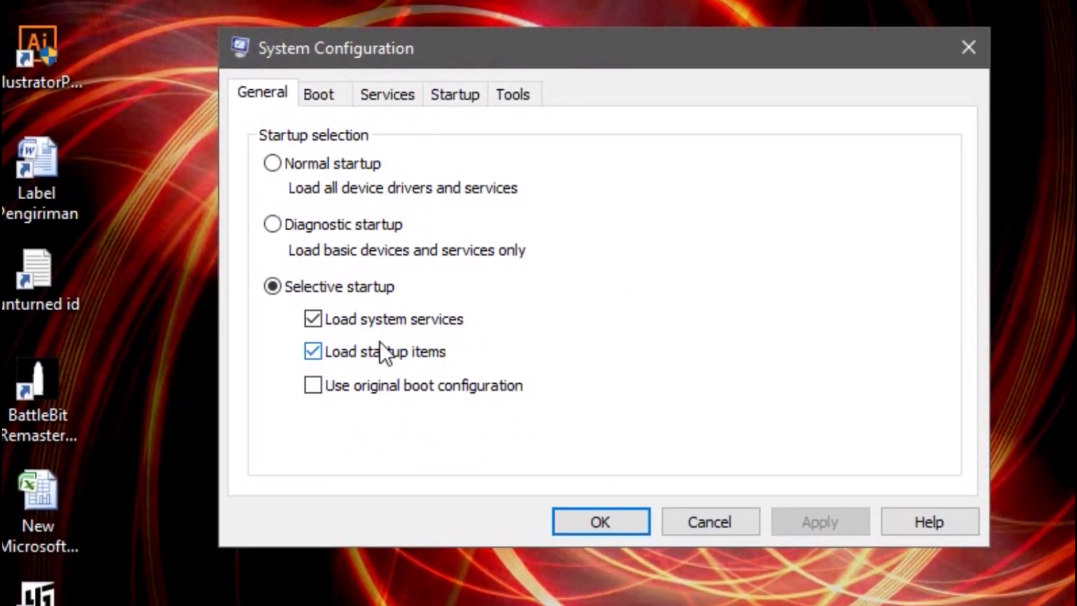
pyautogui.click(319, 95)
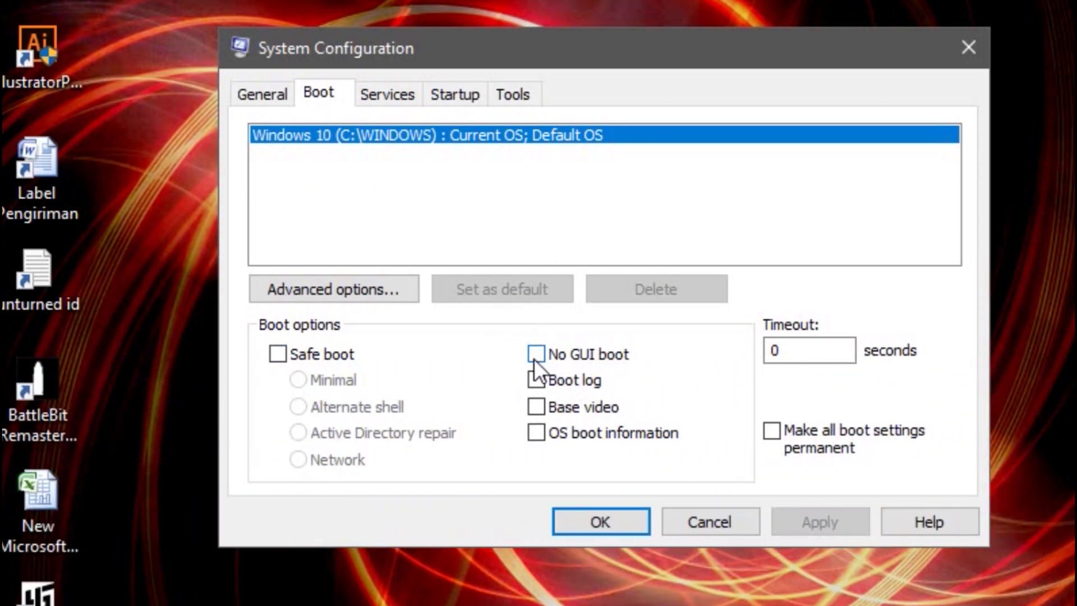
pyautogui.click(555, 358)
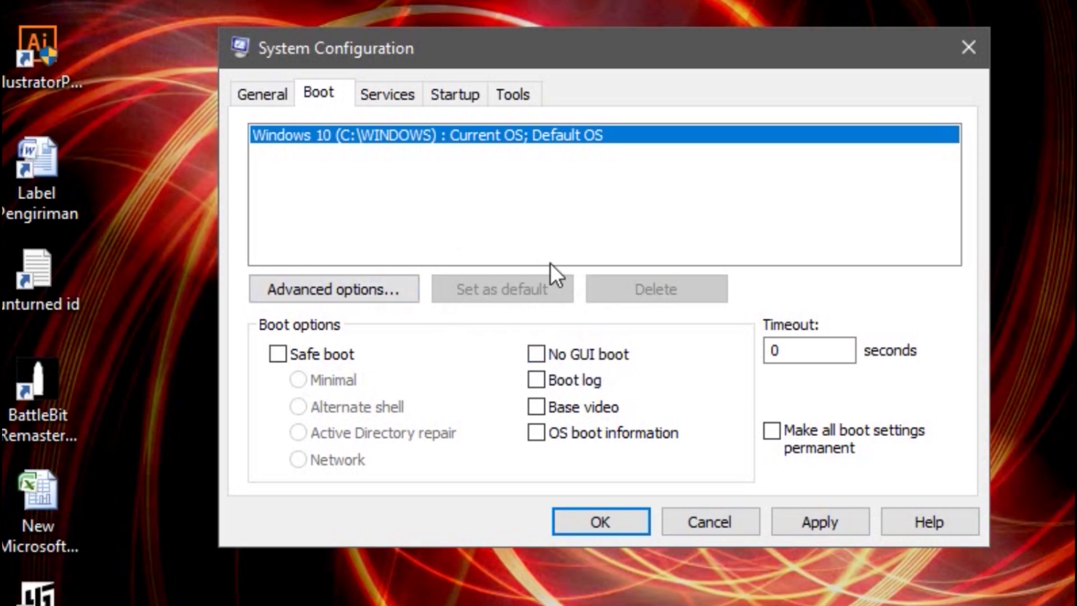
# Step: Limit the number of processors to 4 in Advanced Boot Options
pyautogui.click(335, 305)
pyautogui.moveTo(574, 61); pyautogui.dragTo(778, 74)
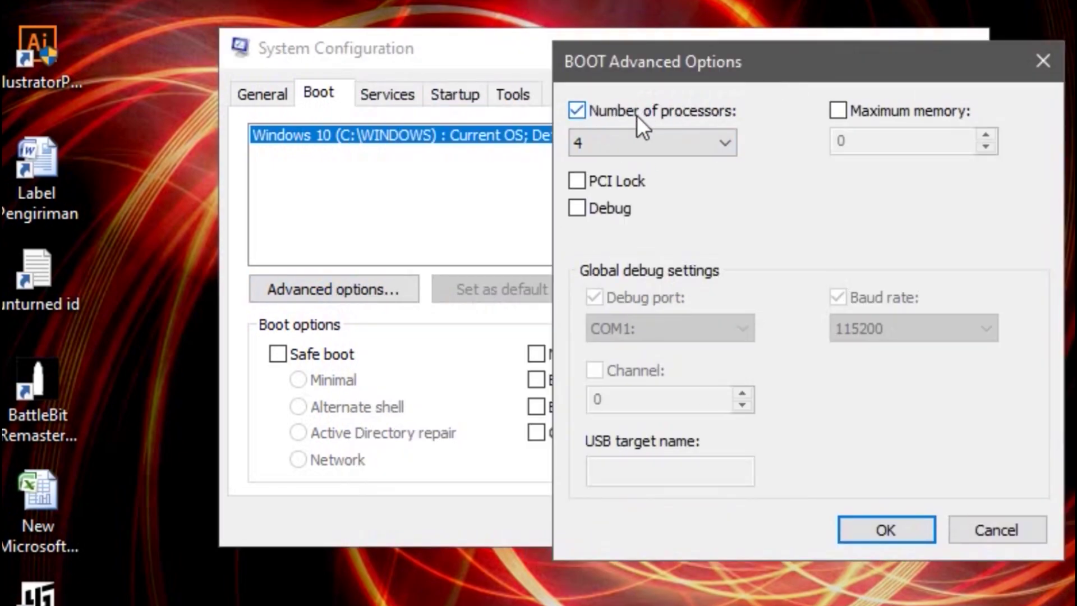
pyautogui.click(596, 109)
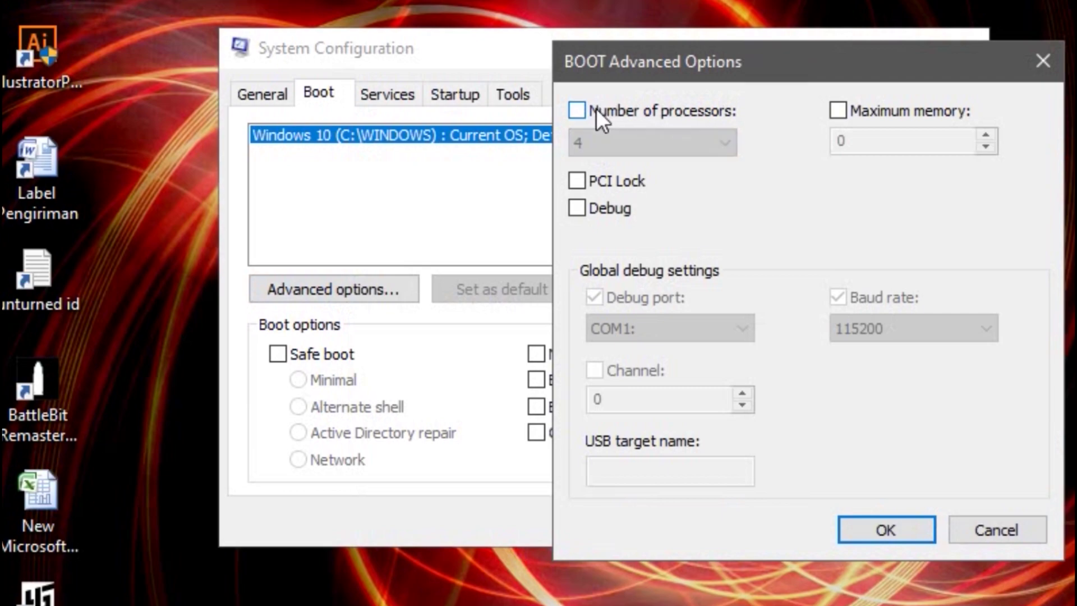
pyautogui.click(584, 113)
pyautogui.click(635, 141)
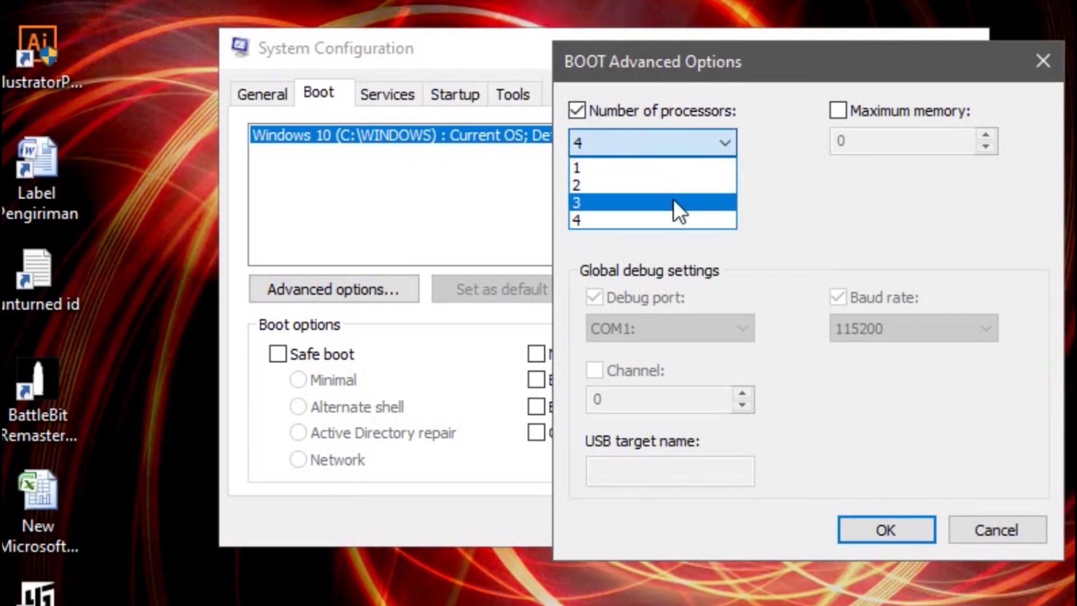
pyautogui.click(759, 219)
pyautogui.click(644, 148)
pyautogui.click(605, 220)
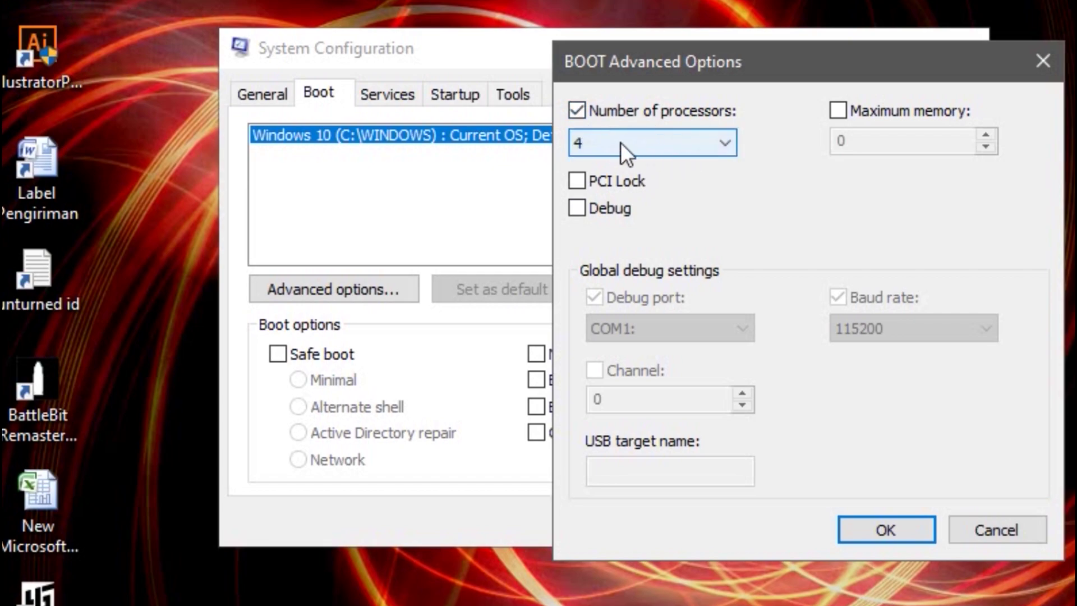
pyautogui.click(604, 140)
pyautogui.click(648, 145)
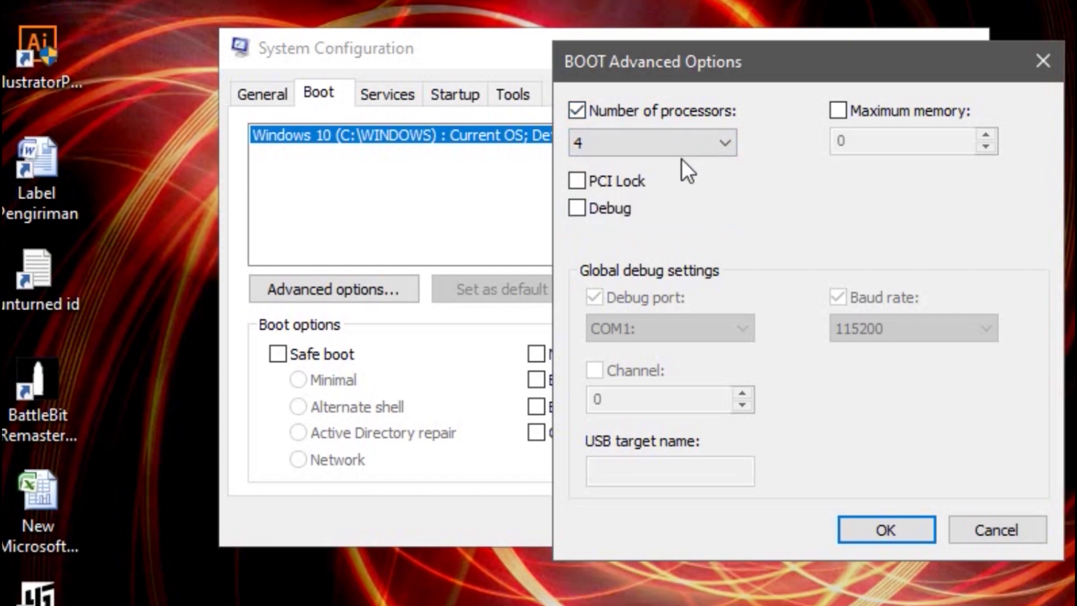
pyautogui.click(611, 144)
pyautogui.click(611, 145)
# Step: Apply the boot changes, exit without restarting, and refresh the desktop
pyautogui.click(911, 530)
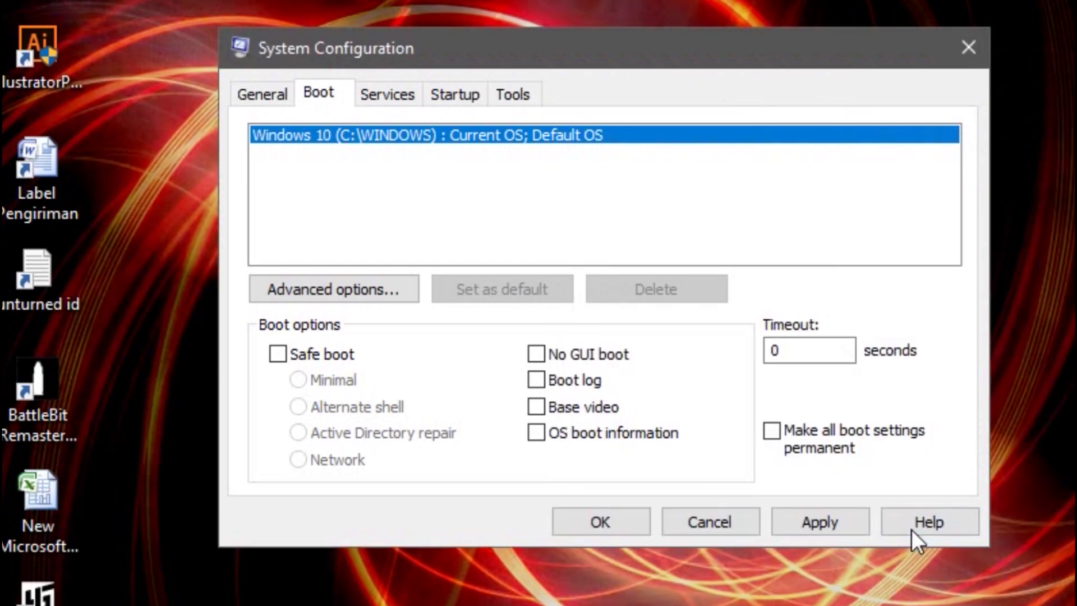
pyautogui.click(814, 517)
pyautogui.click(592, 519)
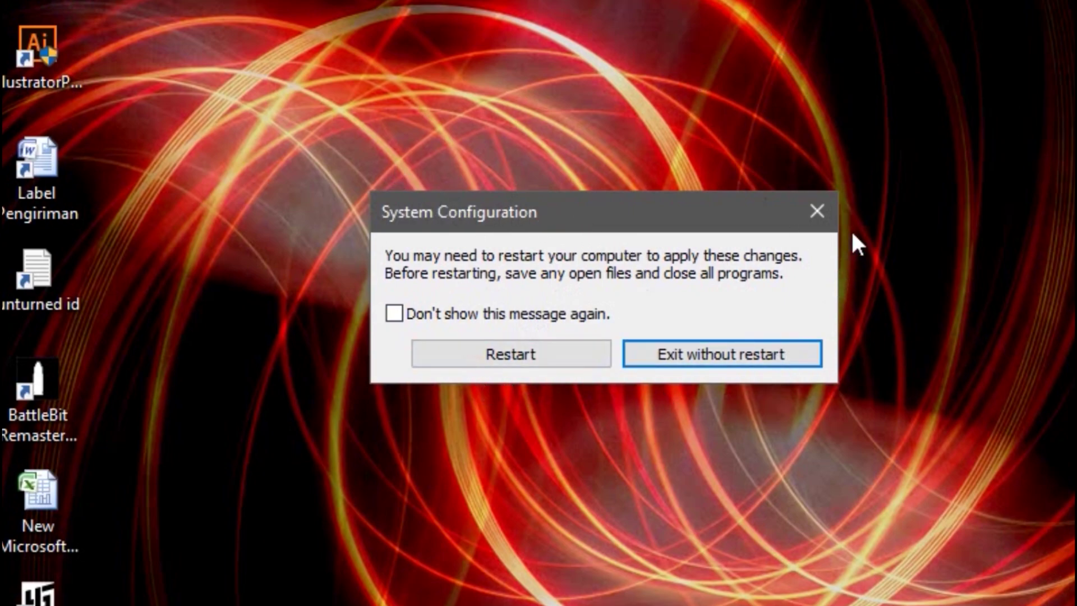
pyautogui.click(813, 211)
pyautogui.rightClick(361, 116)
pyautogui.click(478, 192)
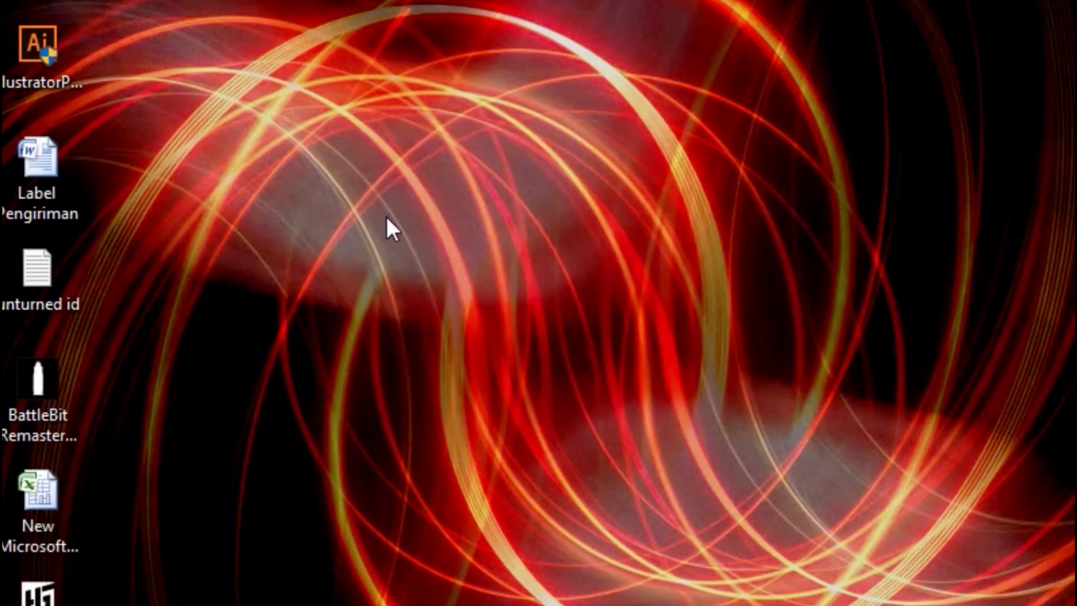
# Step: Open the ReadyBoost properties of USB 1 (D:) in File Explorer
pyautogui.press('super+e')
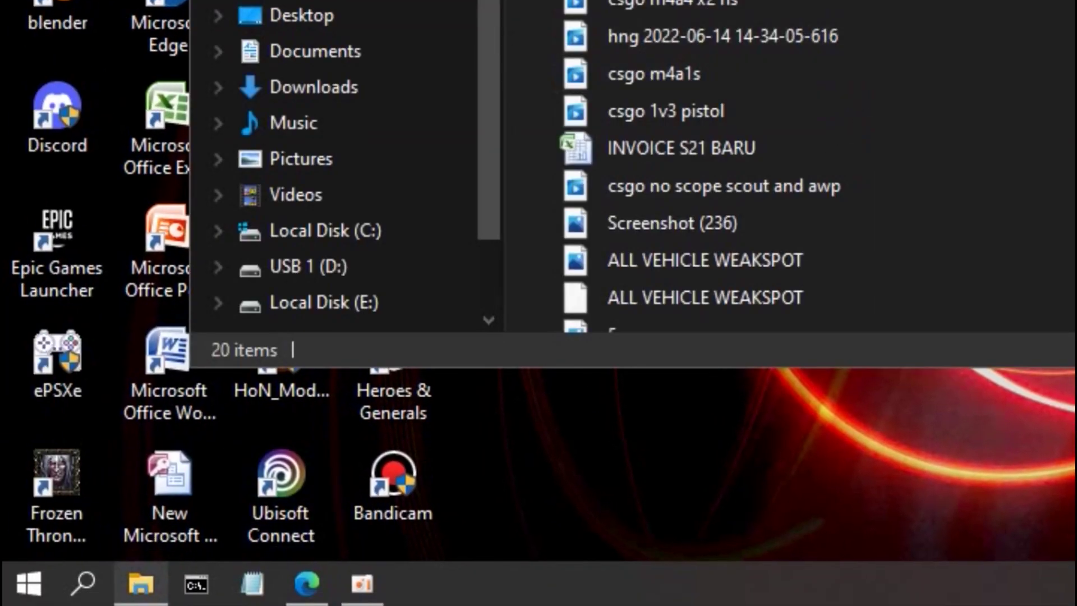
pyautogui.click(340, 268)
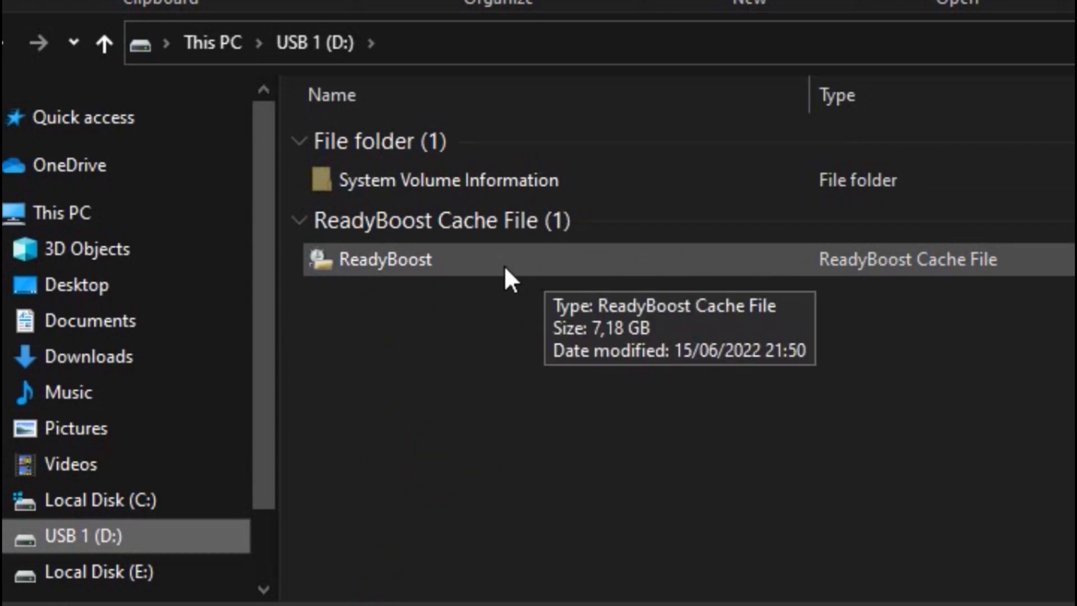
pyautogui.rightClick(147, 532)
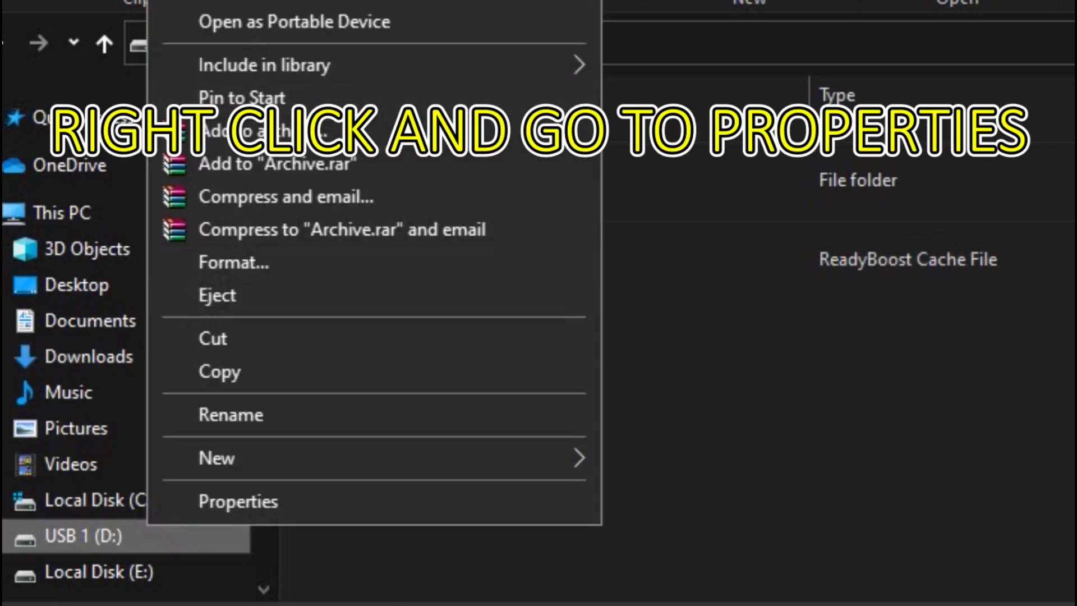
pyautogui.click(295, 503)
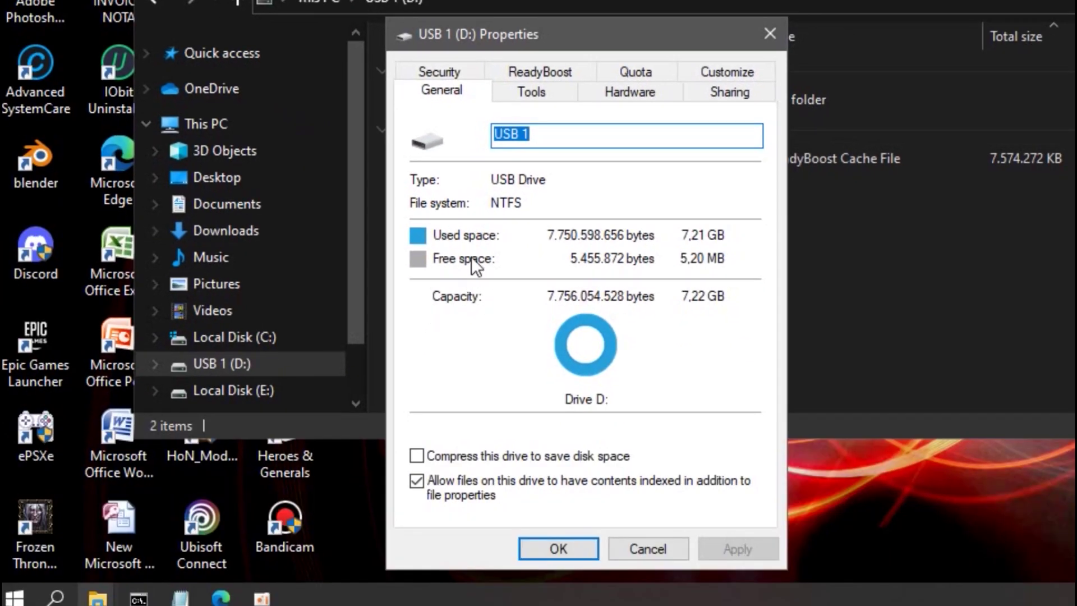
pyautogui.click(485, 67)
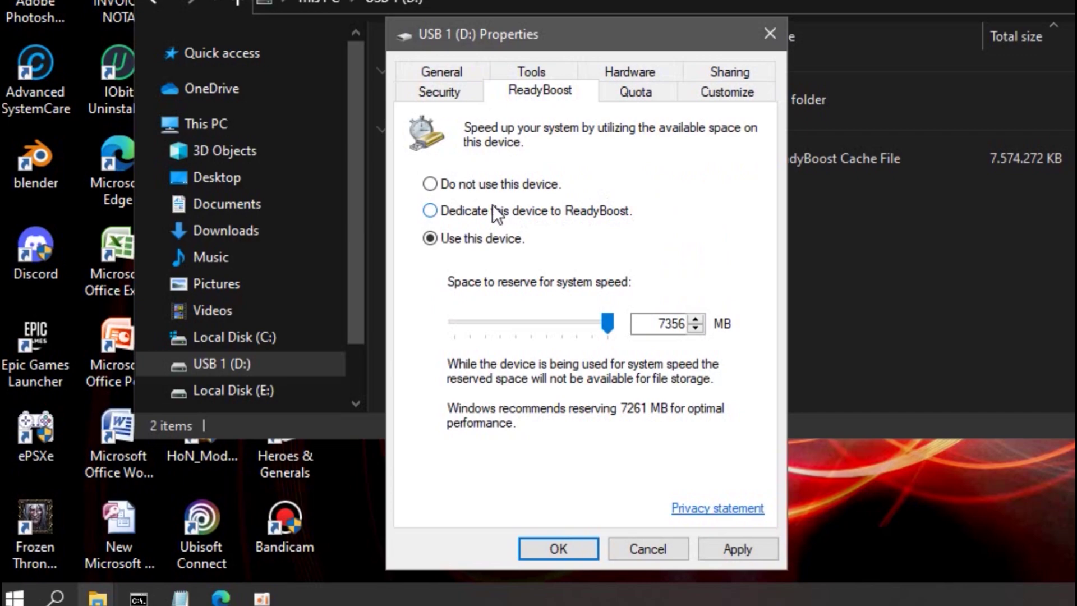
# Step: Reserve 7356 MB of USB 1 (D:) for ReadyBoost, apply, and close Explorer
pyautogui.click(461, 213)
pyautogui.moveTo(607, 323); pyautogui.dragTo(523, 308)
pyautogui.click(718, 542)
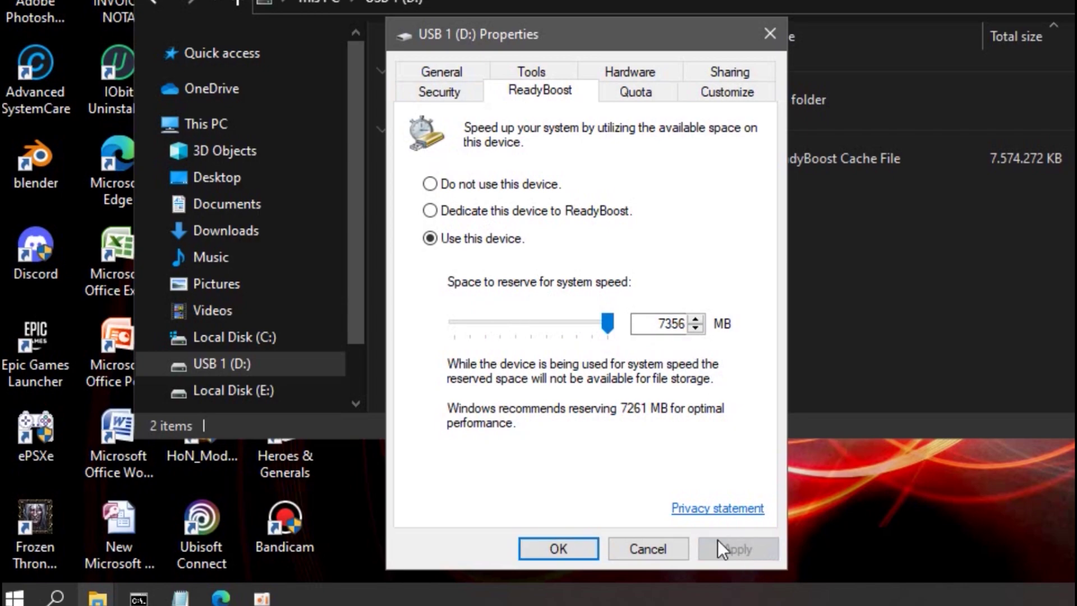
pyautogui.click(581, 542)
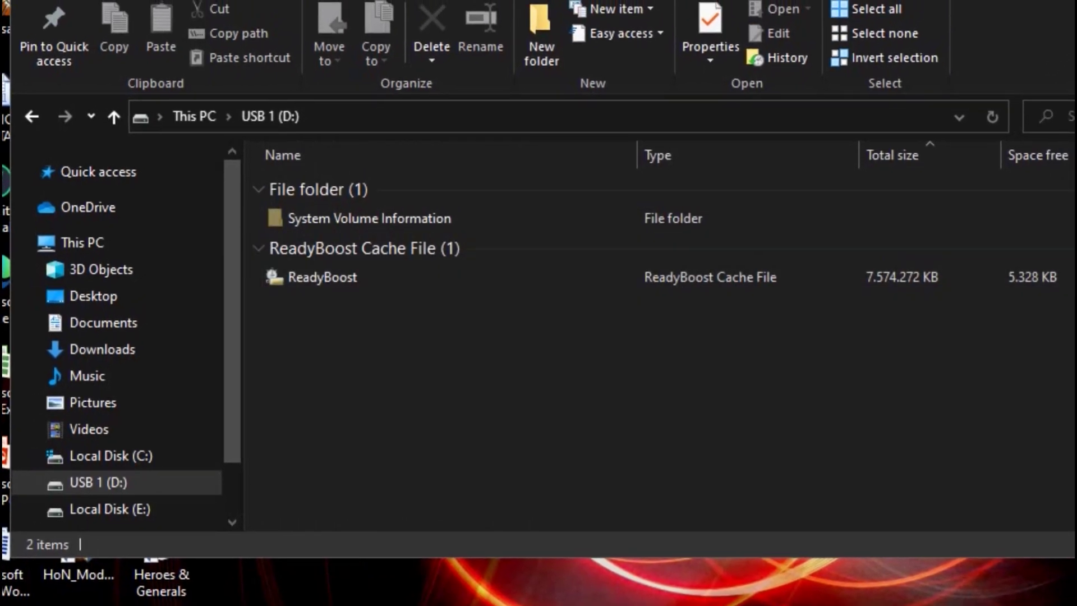
pyautogui.hotkey('alt', 'F4')
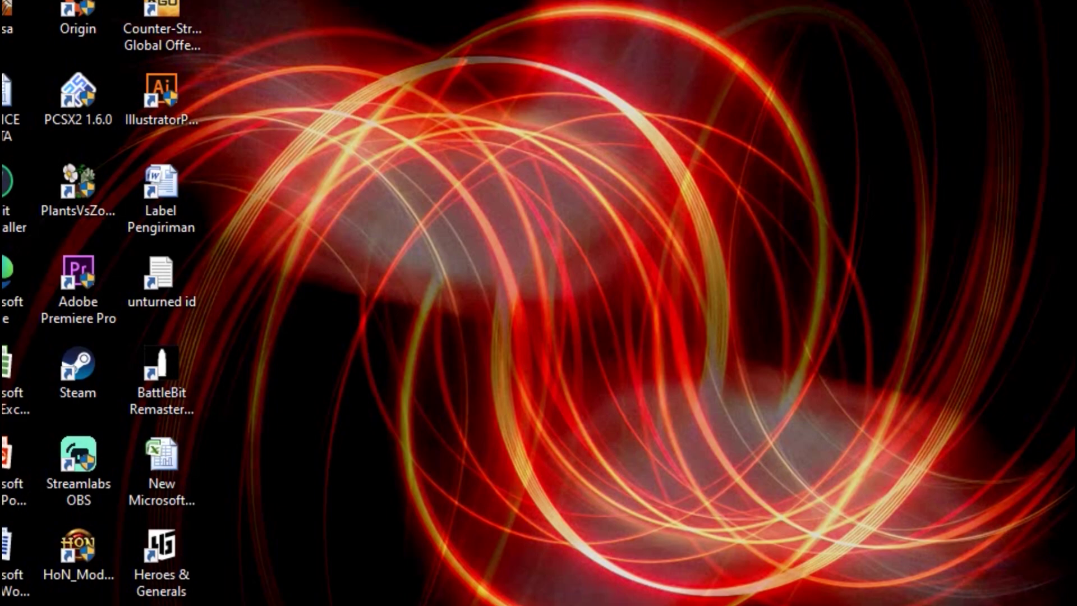
# Step: Open NVIDIA Control Panel and show Program Settings for Heroes & Generals (hng.exe)
pyautogui.rightClick(622, 162)
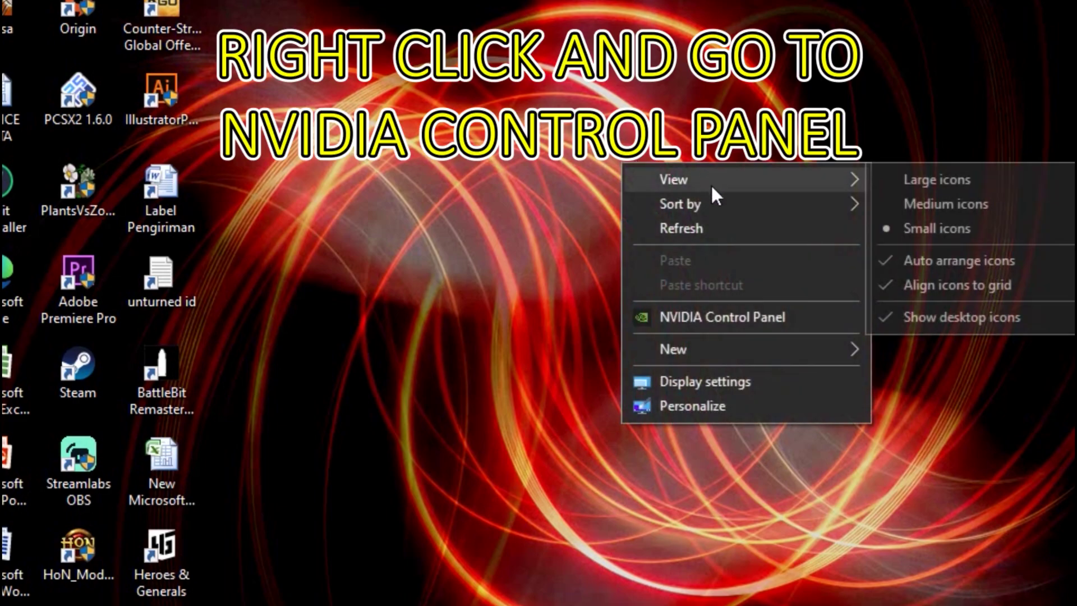
pyautogui.click(728, 320)
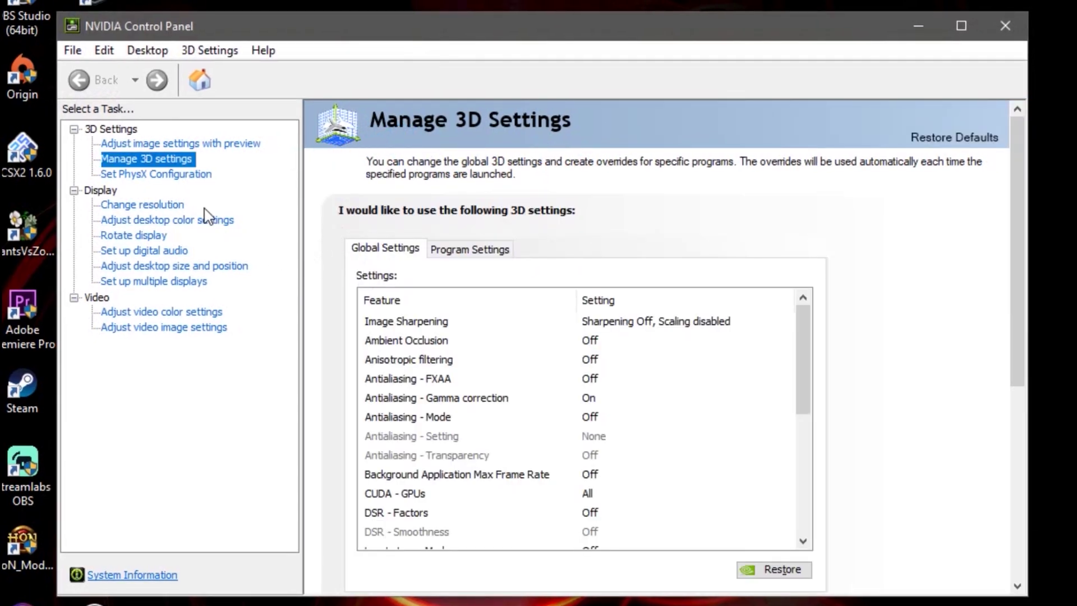
pyautogui.click(481, 249)
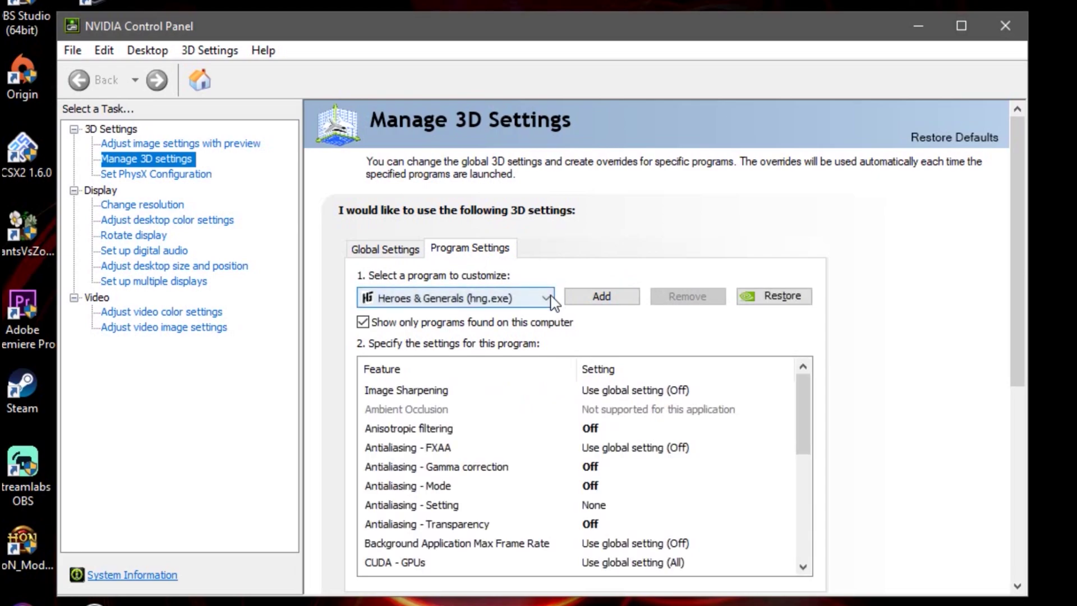
# Step: Keep Heroes & Generals selected, review its 3D settings list, and close NVIDIA Control Panel
pyautogui.click(553, 302)
pyautogui.click(896, 508)
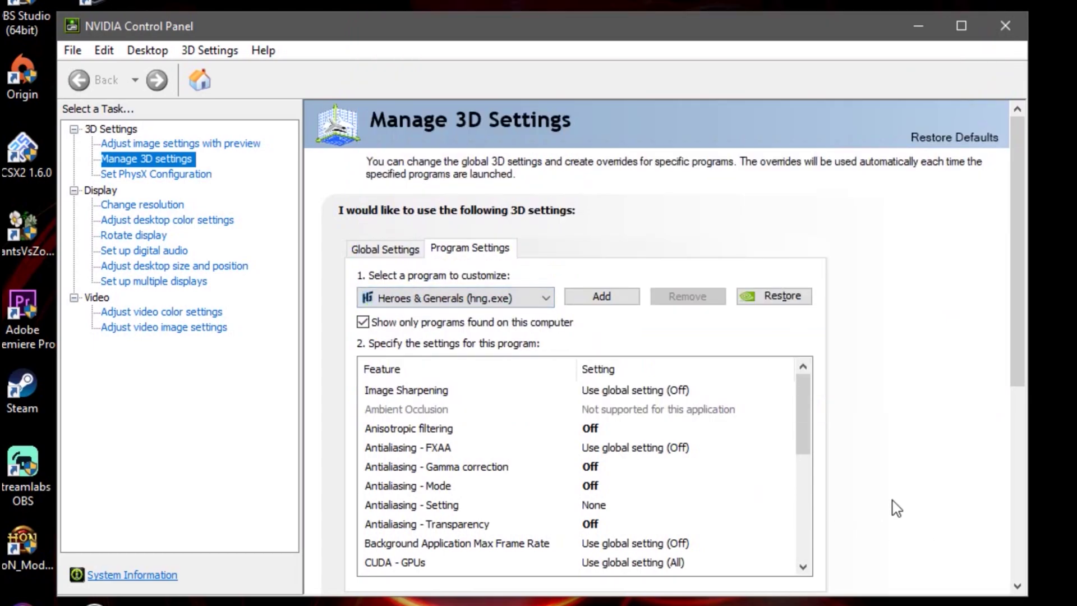
pyautogui.scroll(-2, 763, 432)
pyautogui.scroll(2, 736, 454)
pyautogui.scroll(-3, 528, 410)
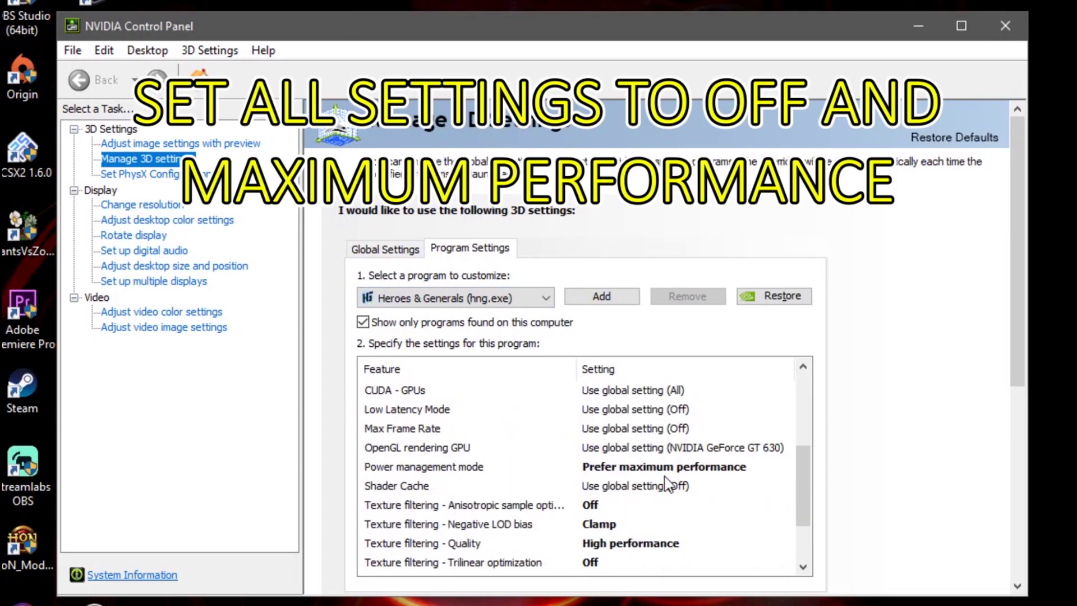
pyautogui.scroll(-2, 667, 538)
pyautogui.scroll(5, 634, 503)
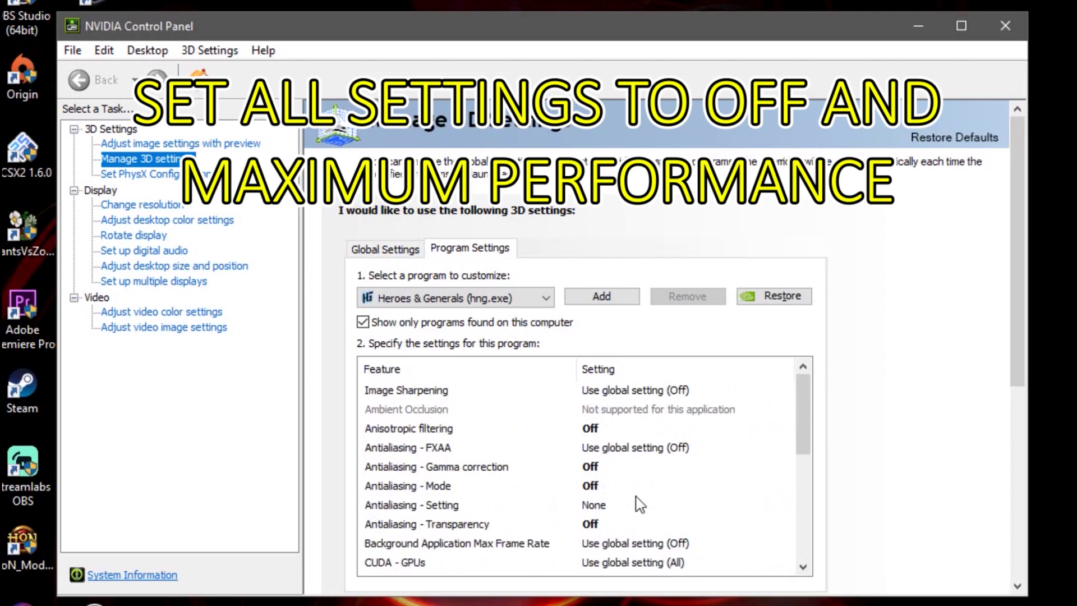
pyautogui.scroll(-8, 655, 508)
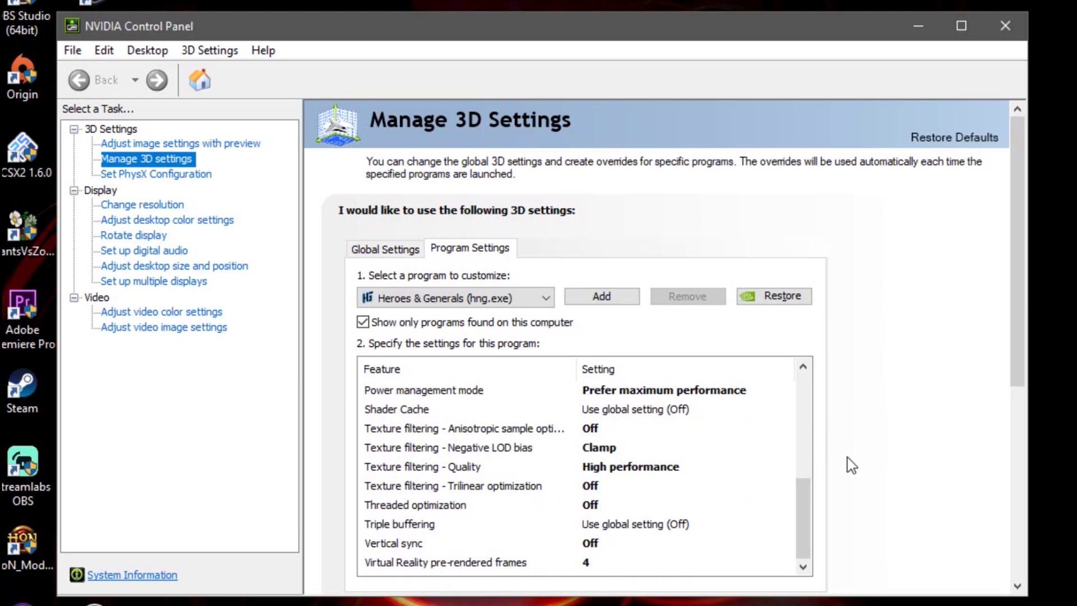
pyautogui.scroll(-3, 715, 517)
pyautogui.scroll(6, 830, 505)
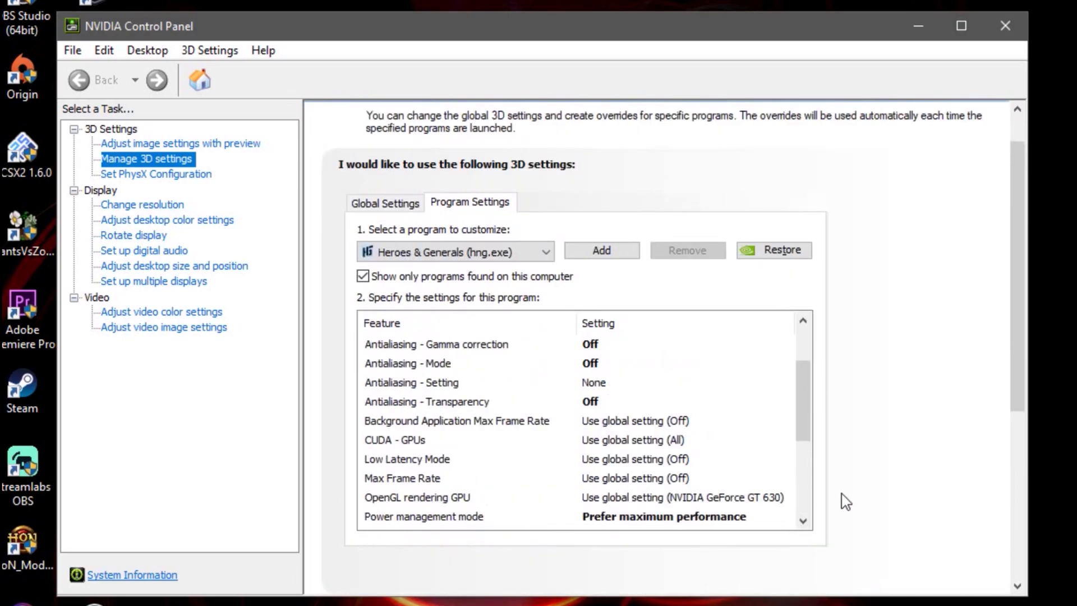
pyautogui.click(1005, 27)
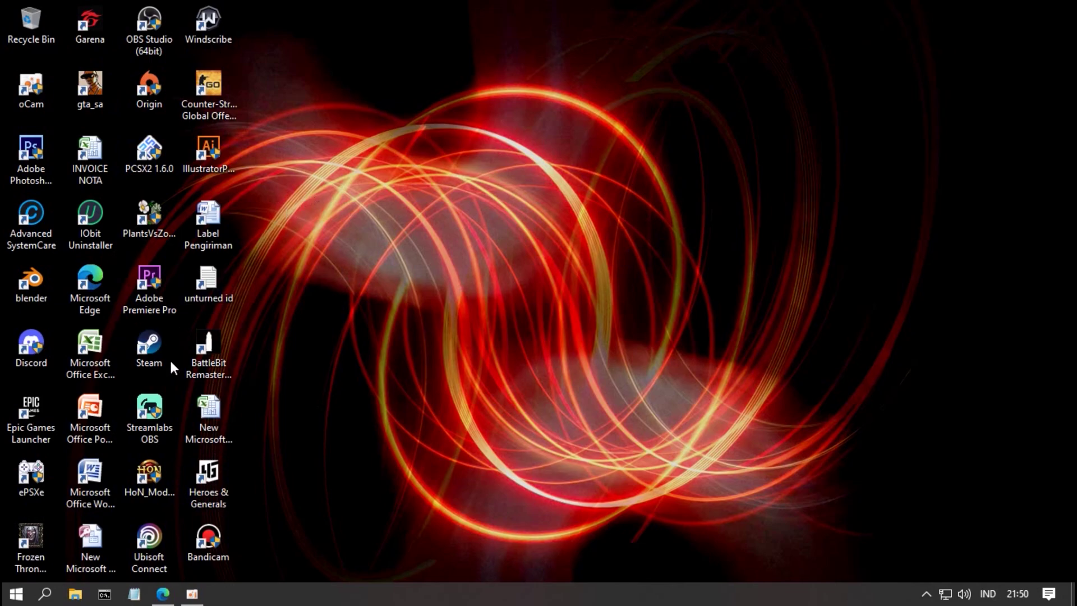
# Step: Launch Steam and turn off Enable the Steam Overlay while in-game under Settings > In-Game
pyautogui.click(165, 352)
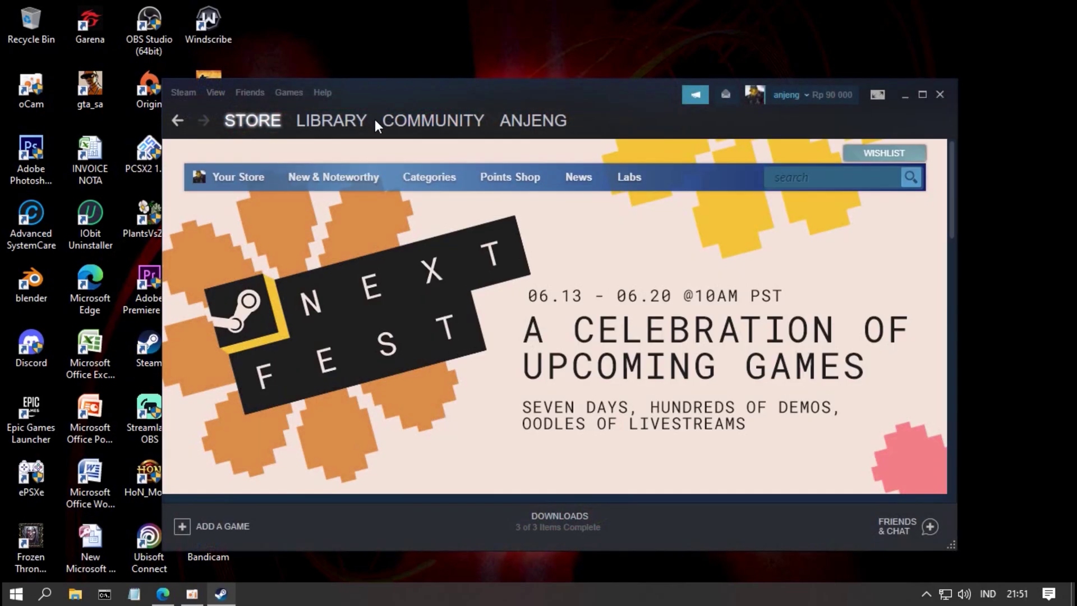
pyautogui.click(326, 112)
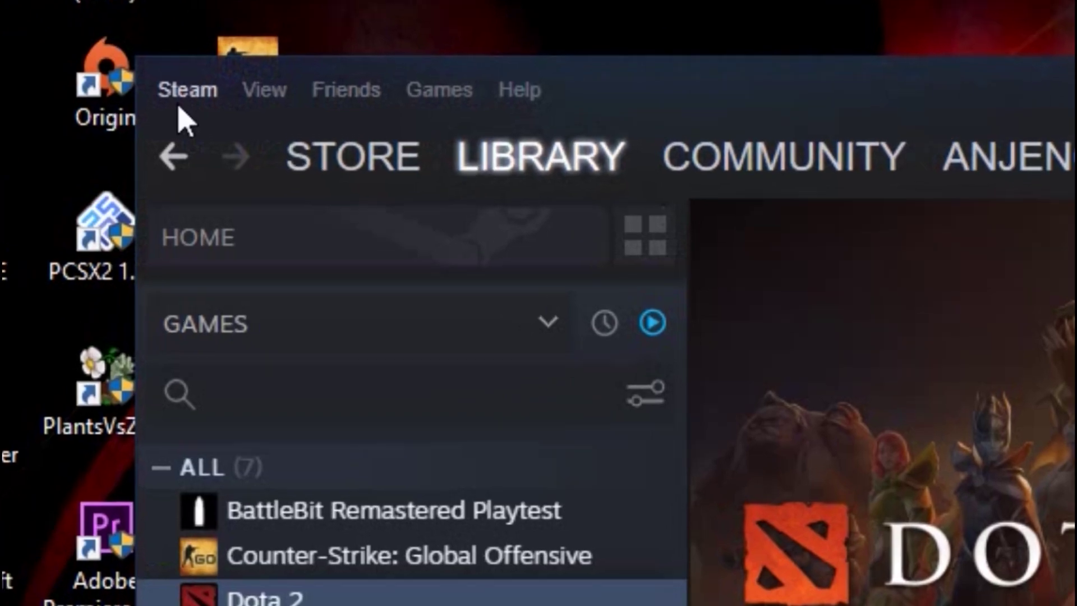
pyautogui.click(180, 99)
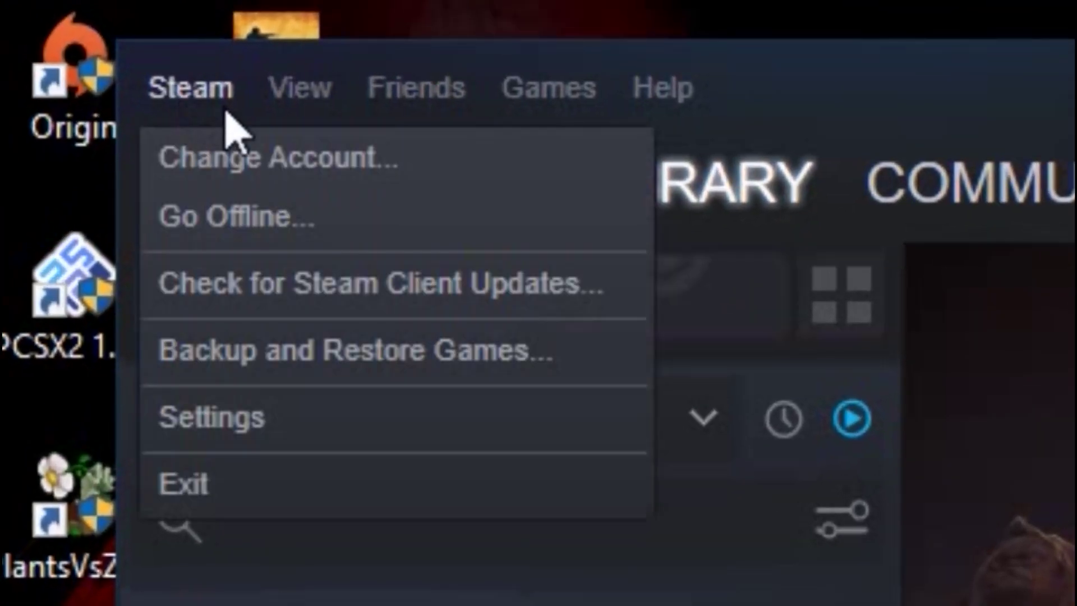
pyautogui.click(264, 424)
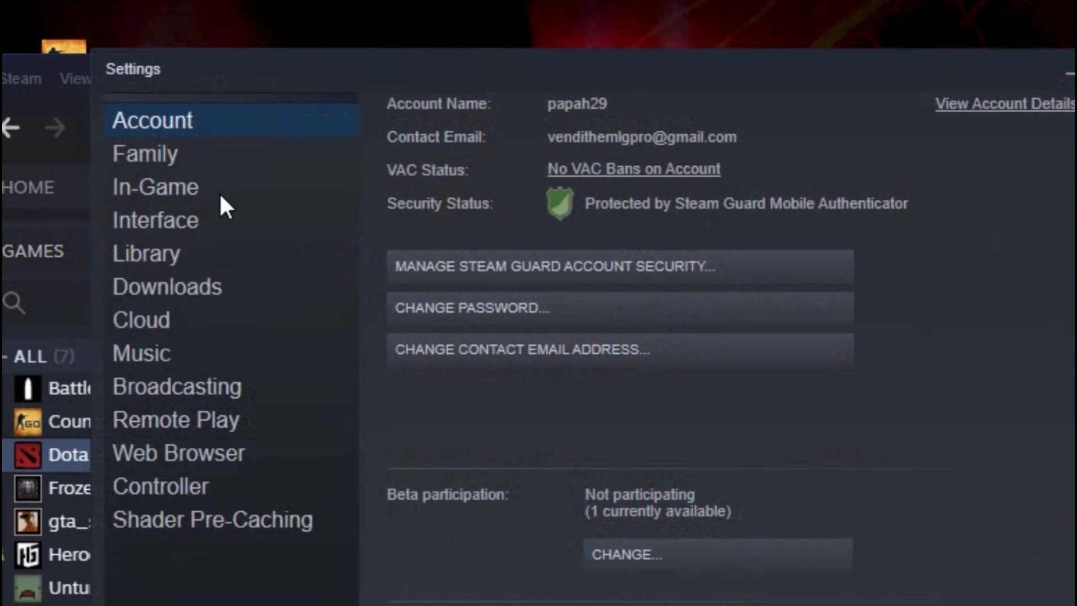
pyautogui.click(220, 196)
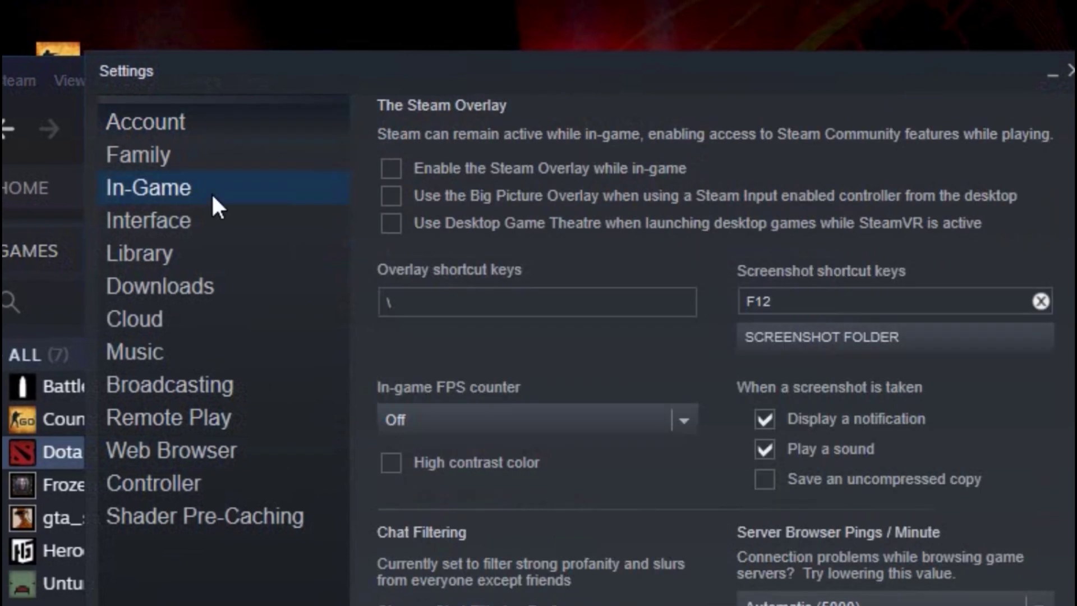
pyautogui.click(391, 169)
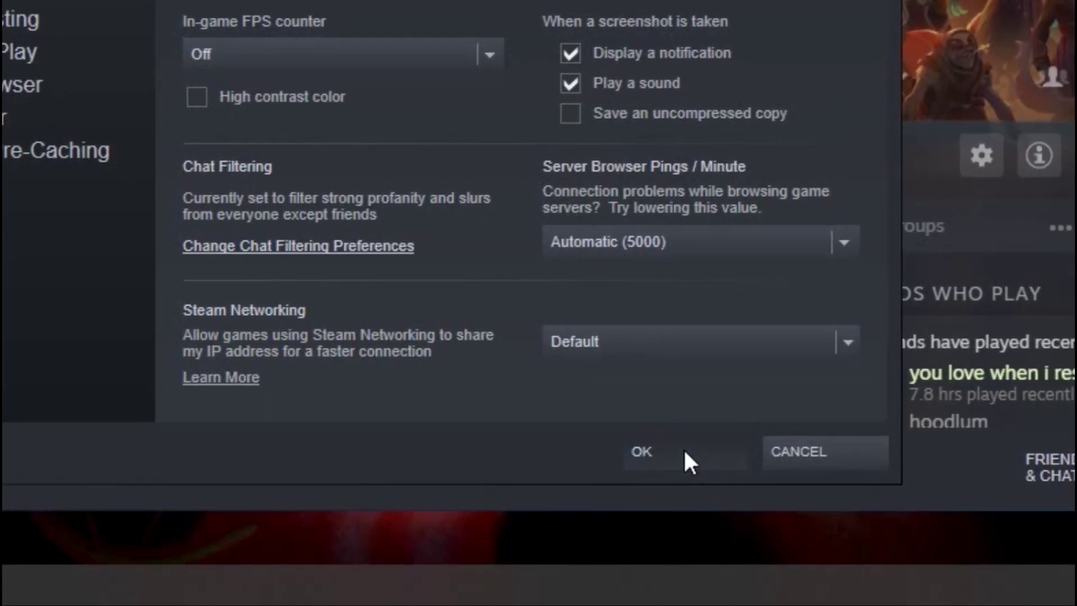
# Step: Save Steam settings, launch Heroes & Generals, and open its Video options
pyautogui.click(683, 449)
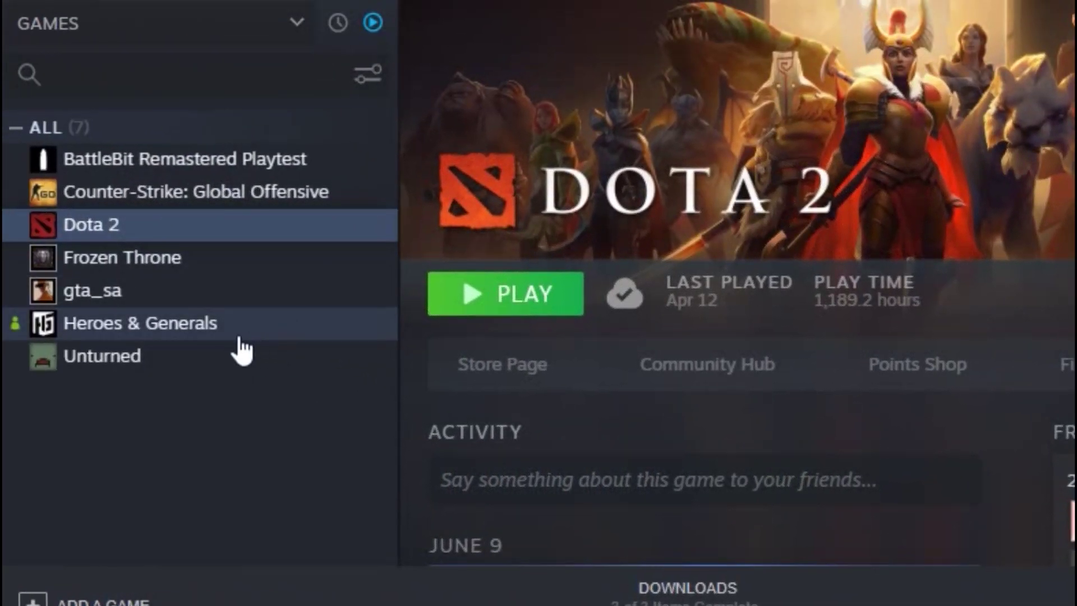
pyautogui.click(18, 191)
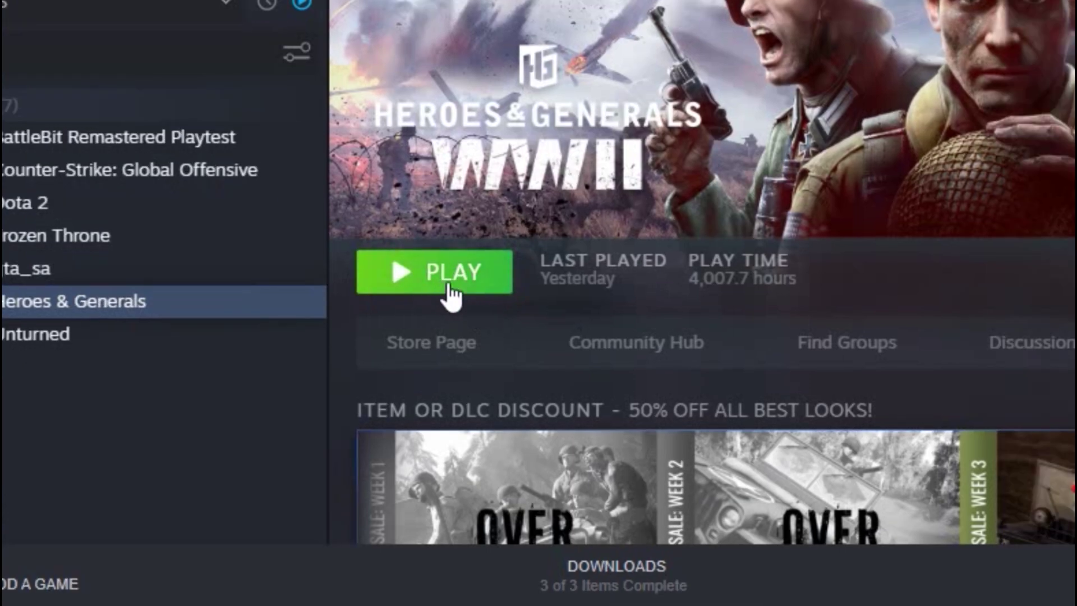
pyautogui.click(516, 306)
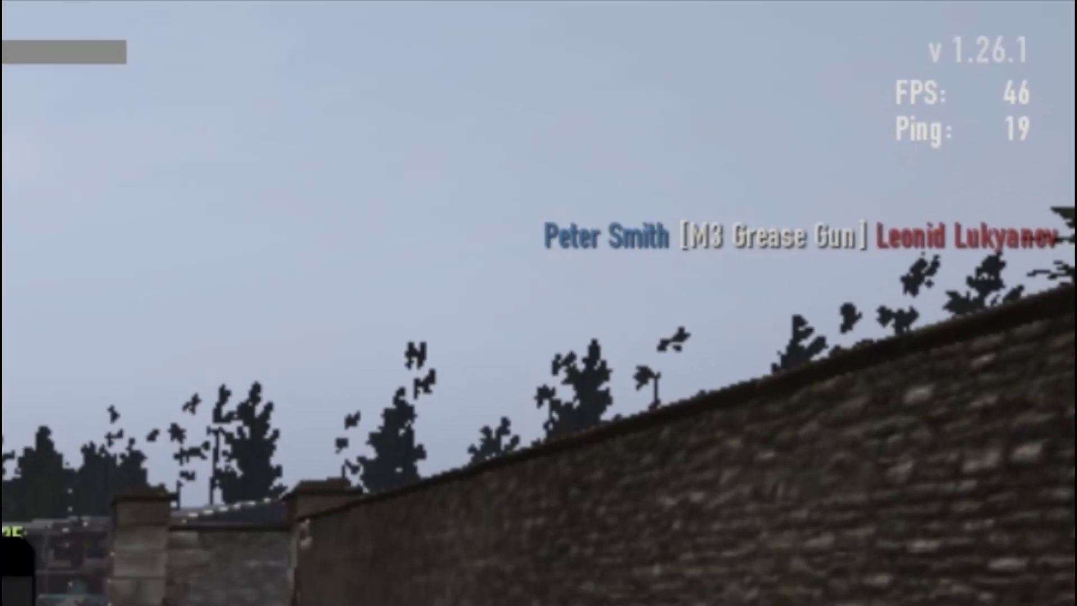
pyautogui.press('Escape')
pyautogui.click(454, 306)
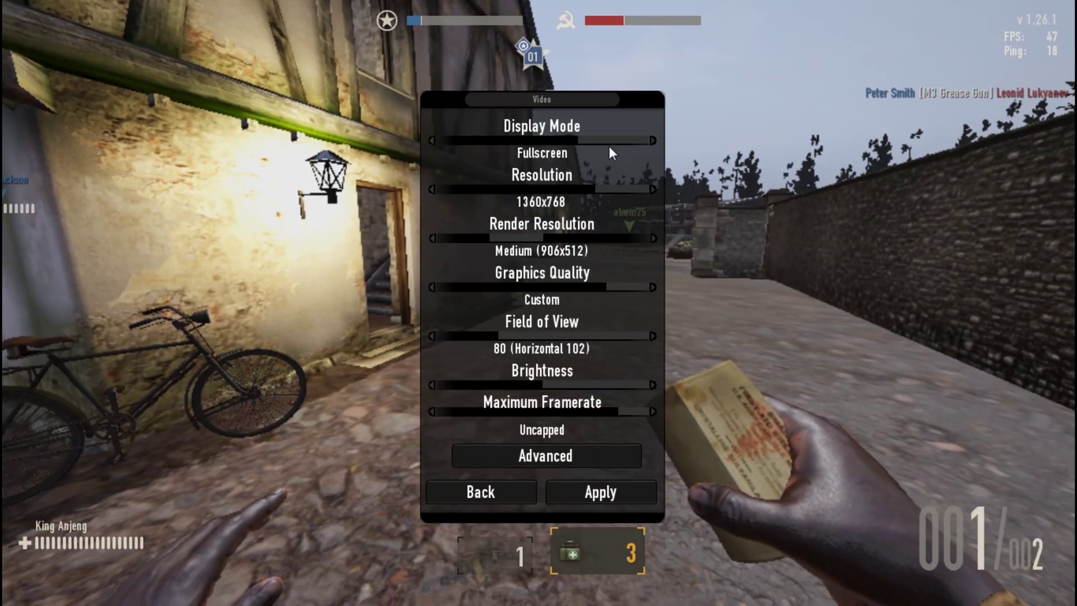
# Step: Check the Advanced graphics settings (Low shadows, objects and clouds, Post FX AA off), then return to Options
pyautogui.click(564, 464)
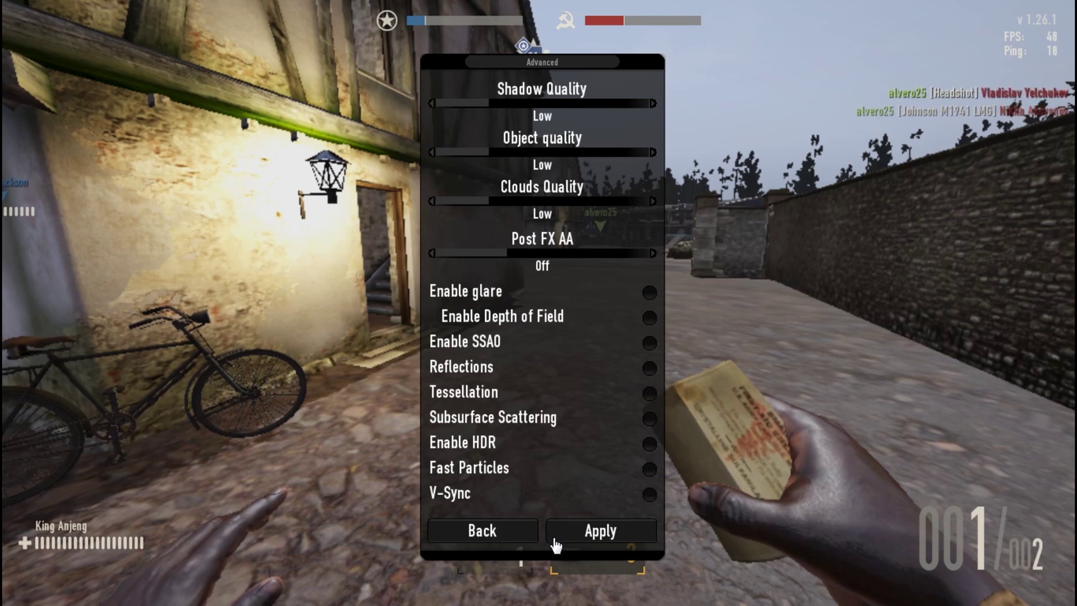
pyautogui.click(502, 539)
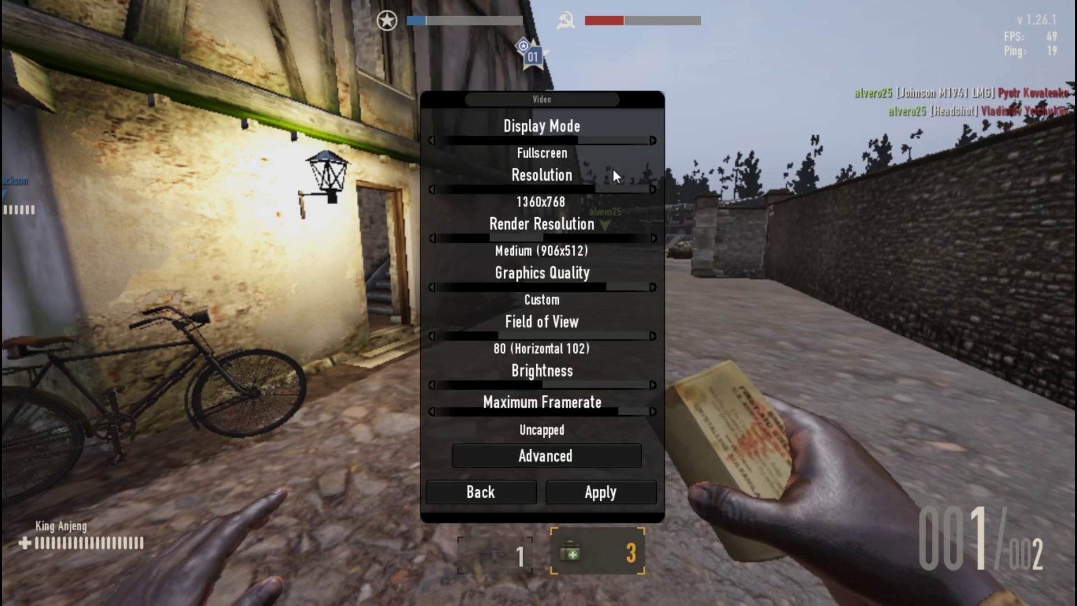
pyautogui.click(513, 497)
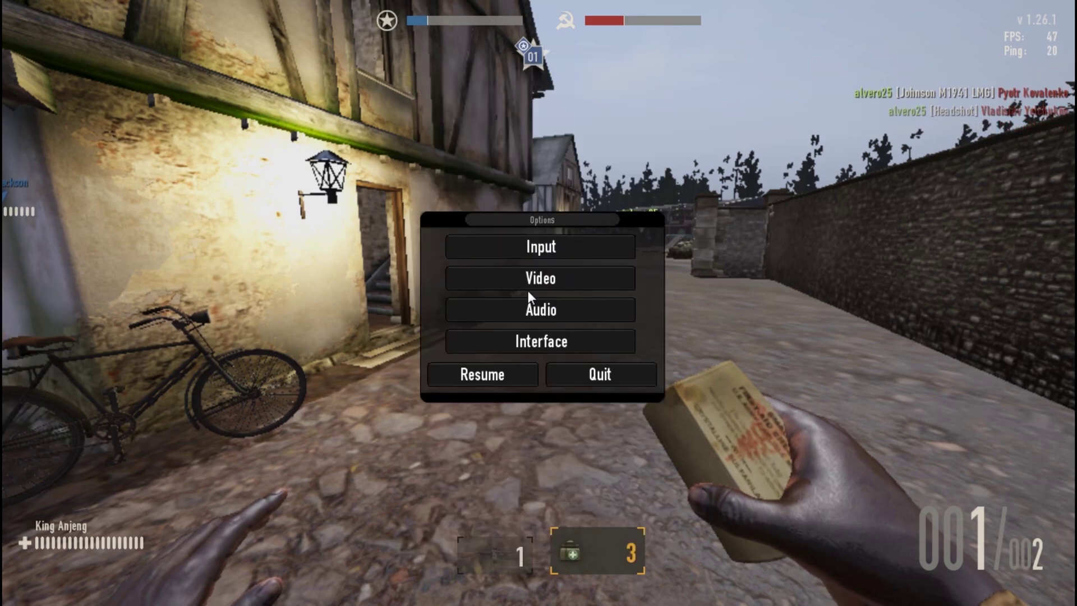
# Step: In Interface settings, turn off Show Action Outlines and try the Compass, leaving it off
pyautogui.click(541, 341)
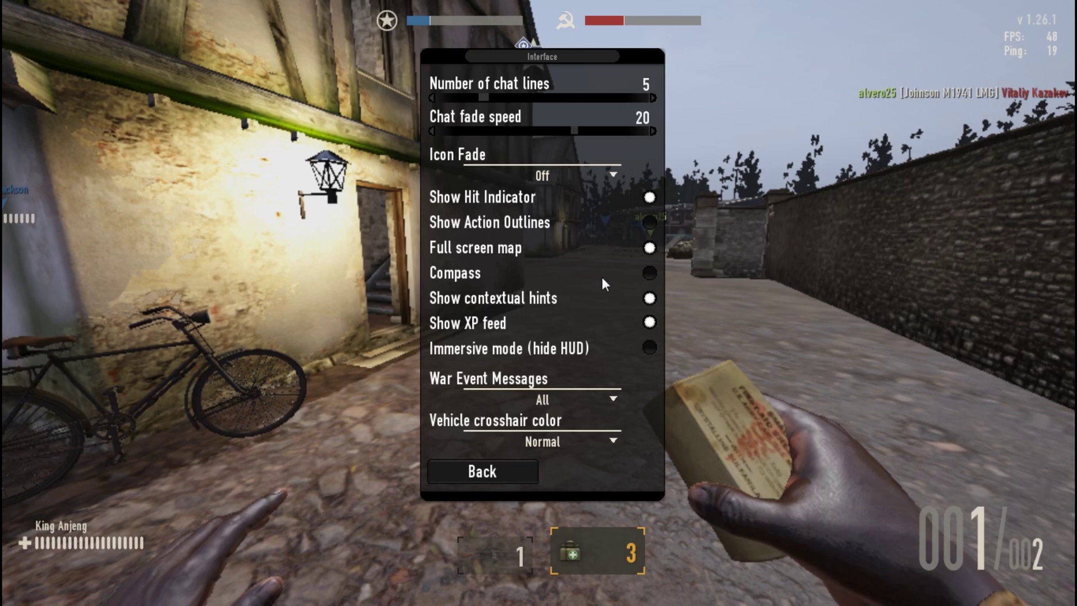
pyautogui.click(649, 223)
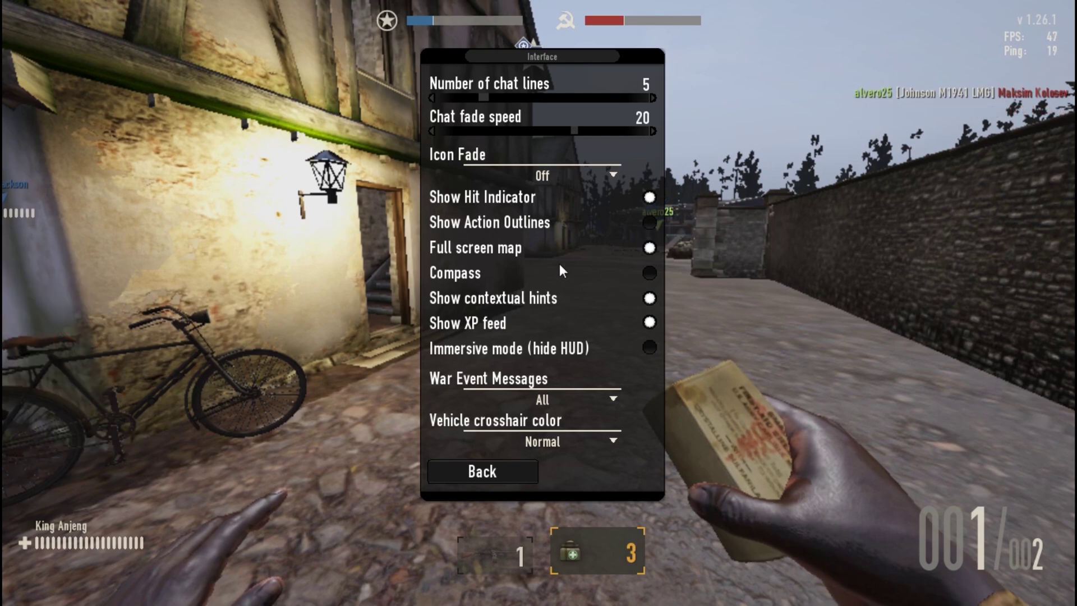
pyautogui.click(650, 275)
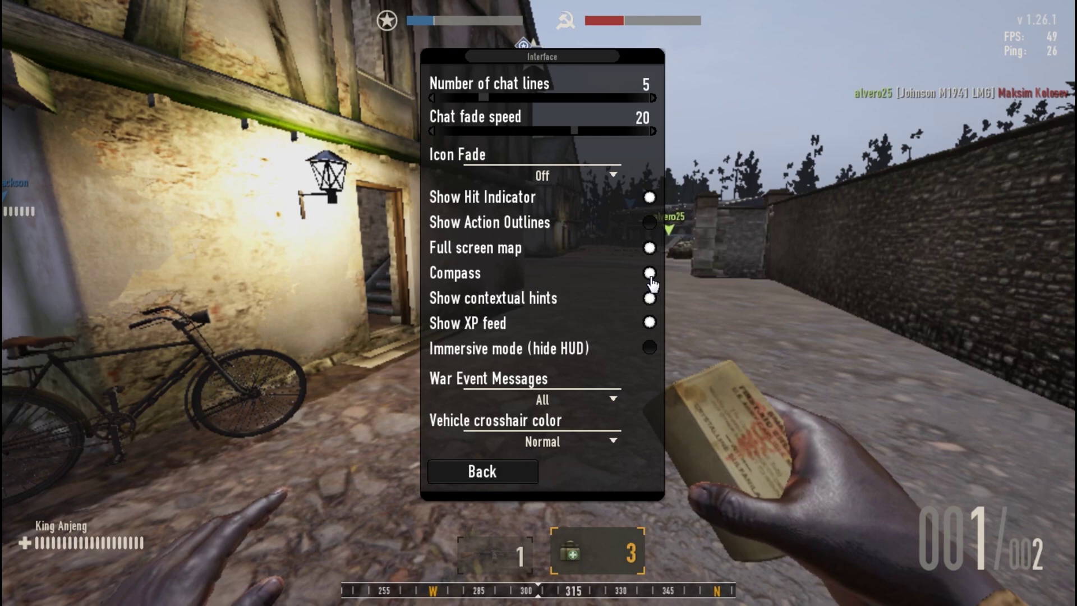
pyautogui.click(650, 276)
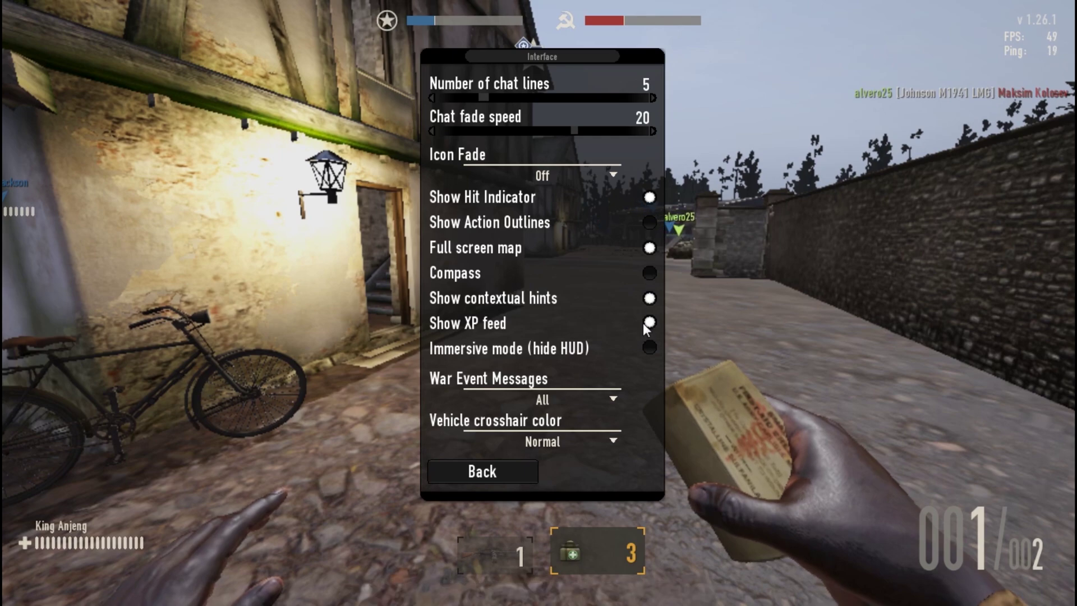
pyautogui.click(650, 276)
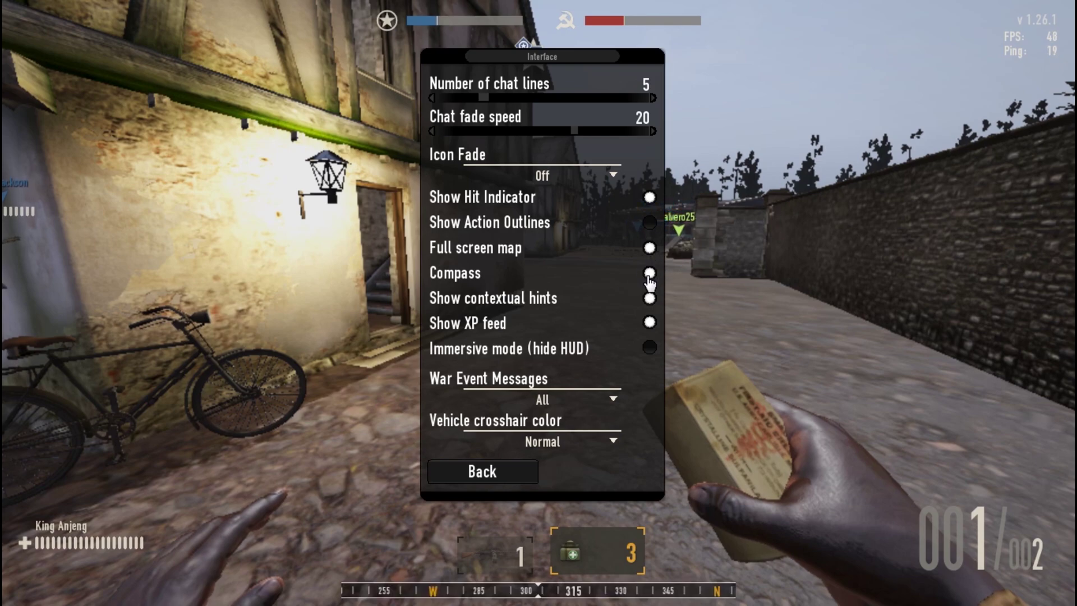
pyautogui.click(649, 275)
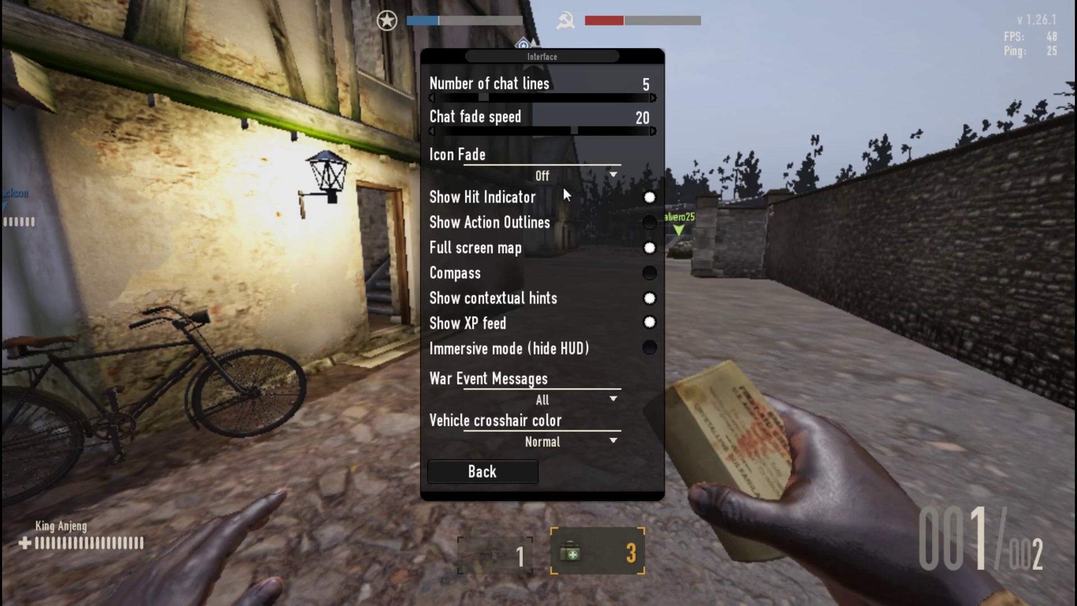
# Step: Try Icon Fade 'Fade in Precision mode', set it back to Off, and enable immersive mode
pyautogui.click(581, 181)
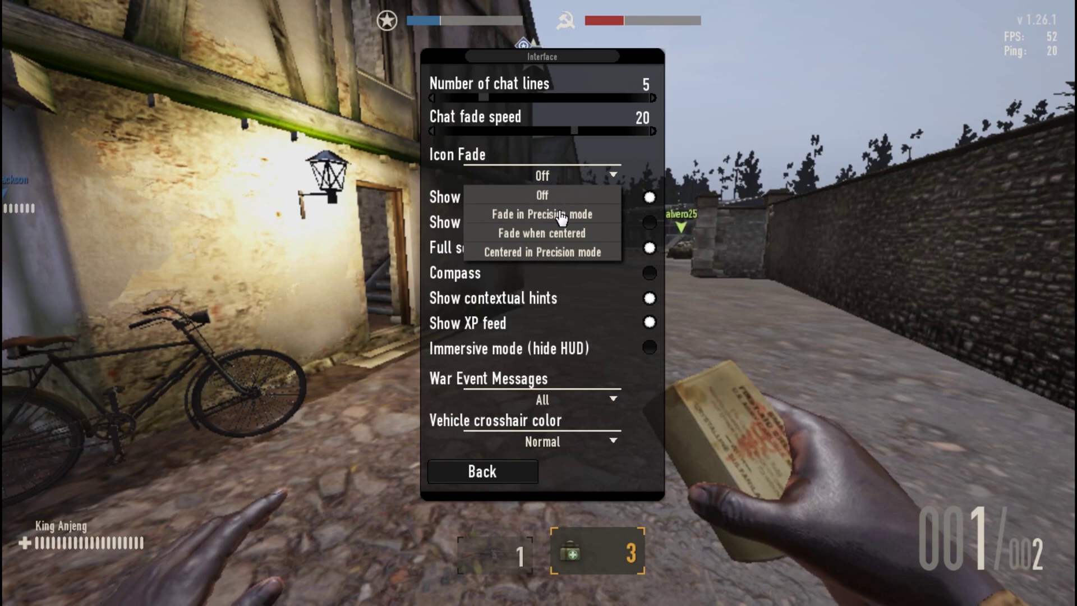
pyautogui.click(561, 214)
pyautogui.click(591, 185)
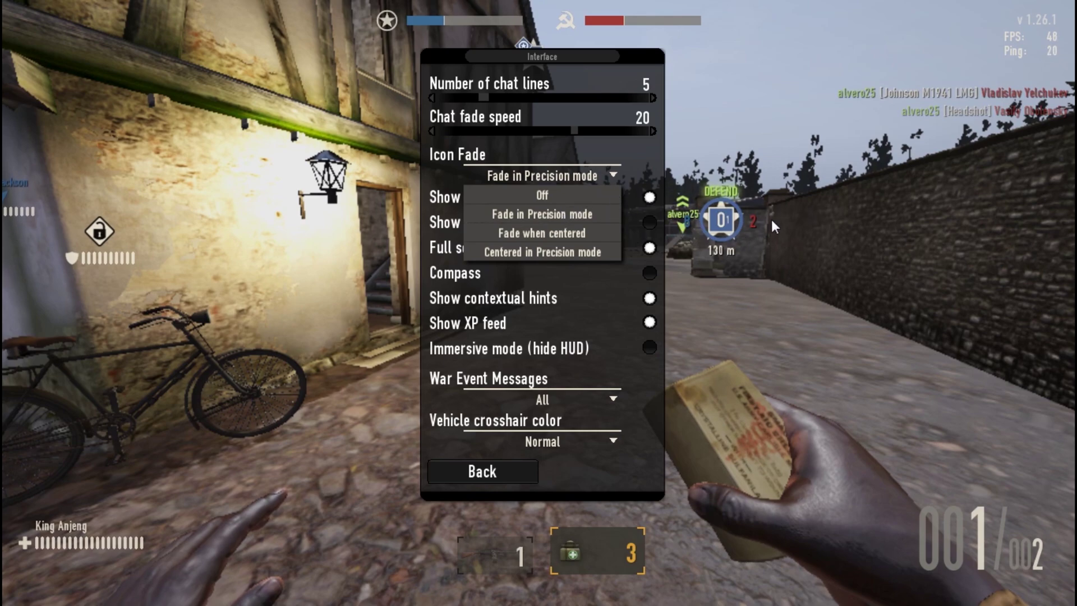
pyautogui.click(543, 198)
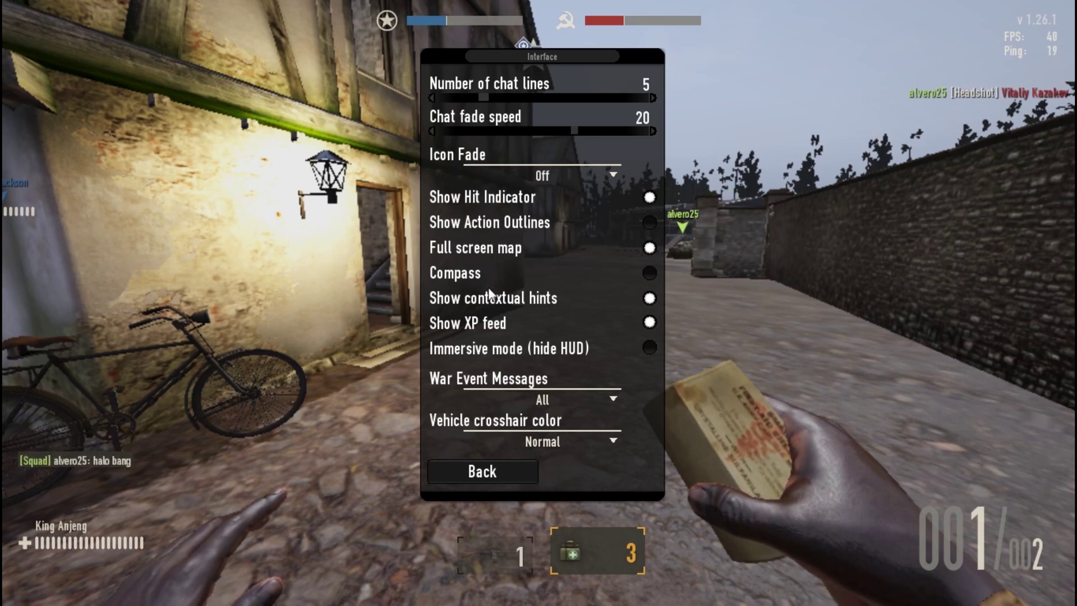
pyautogui.click(649, 348)
# Step: Turn immersive mode off and try resolutions 1280x768, 1280x720 and 1024x768 in Video settings
pyautogui.click(649, 349)
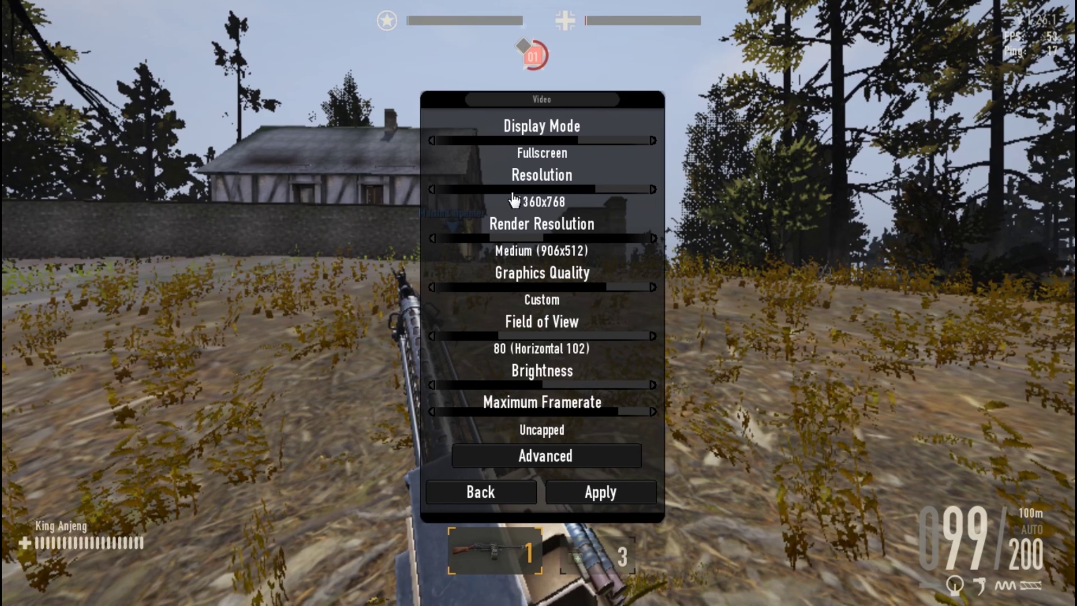
pyautogui.click(474, 190)
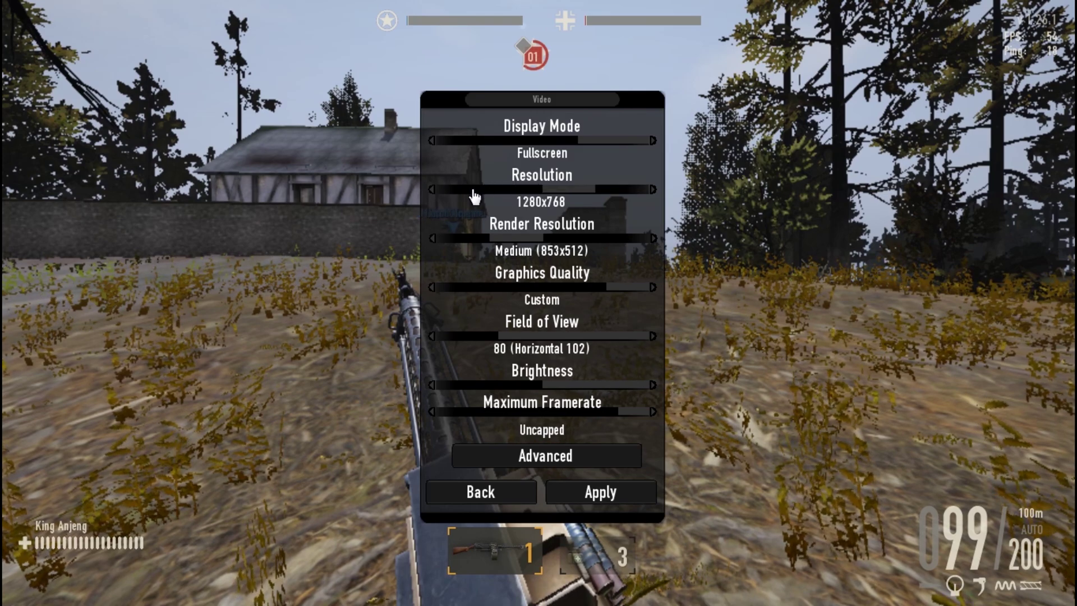
pyautogui.moveTo(473, 191); pyautogui.dragTo(451, 194)
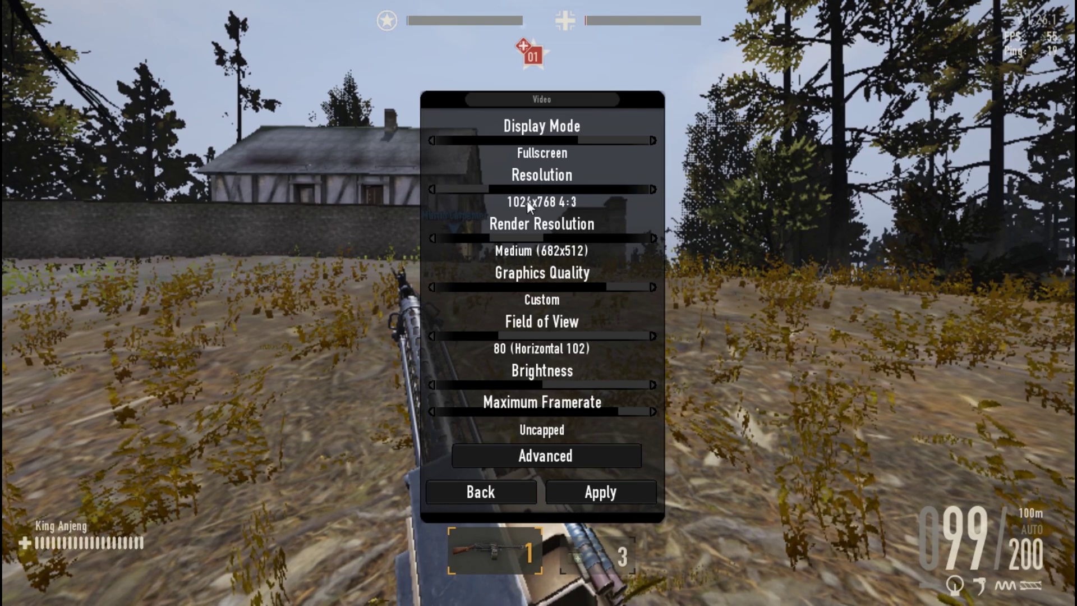
pyautogui.moveTo(514, 193); pyautogui.dragTo(480, 192)
pyautogui.click(480, 191)
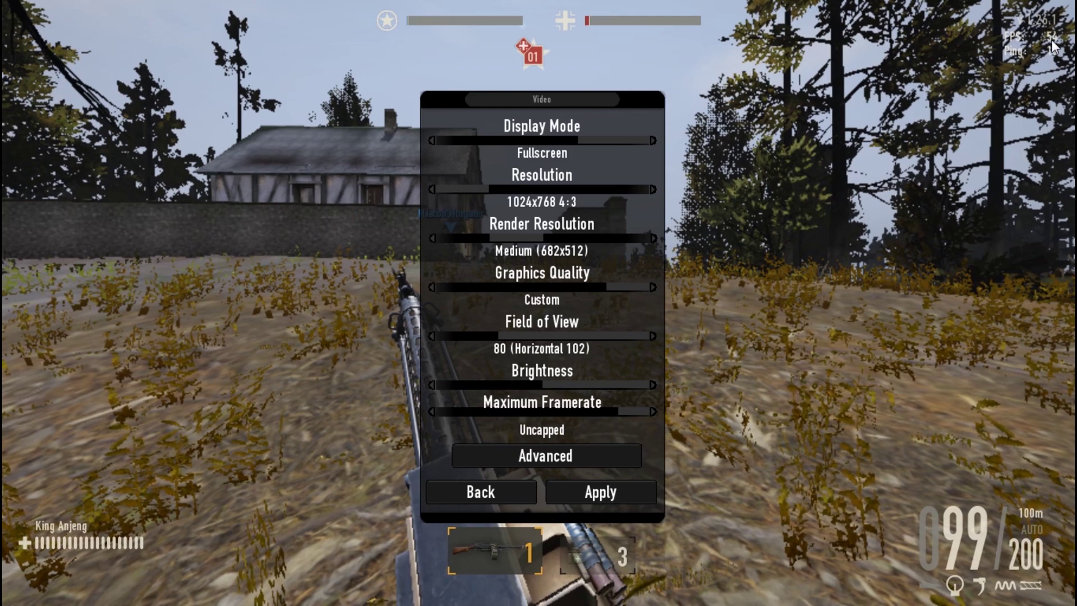
# Step: Compare 1024x768 once more and return the resolution to 1360x768
pyautogui.moveTo(622, 186); pyautogui.dragTo(628, 194)
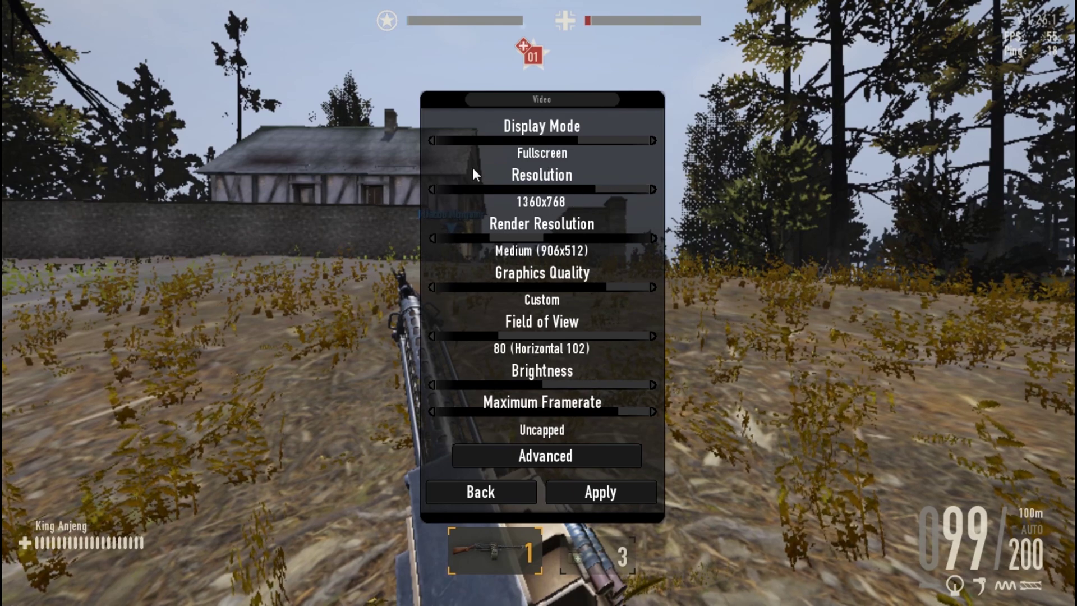
pyautogui.click(446, 193)
pyautogui.click(444, 194)
pyautogui.click(610, 193)
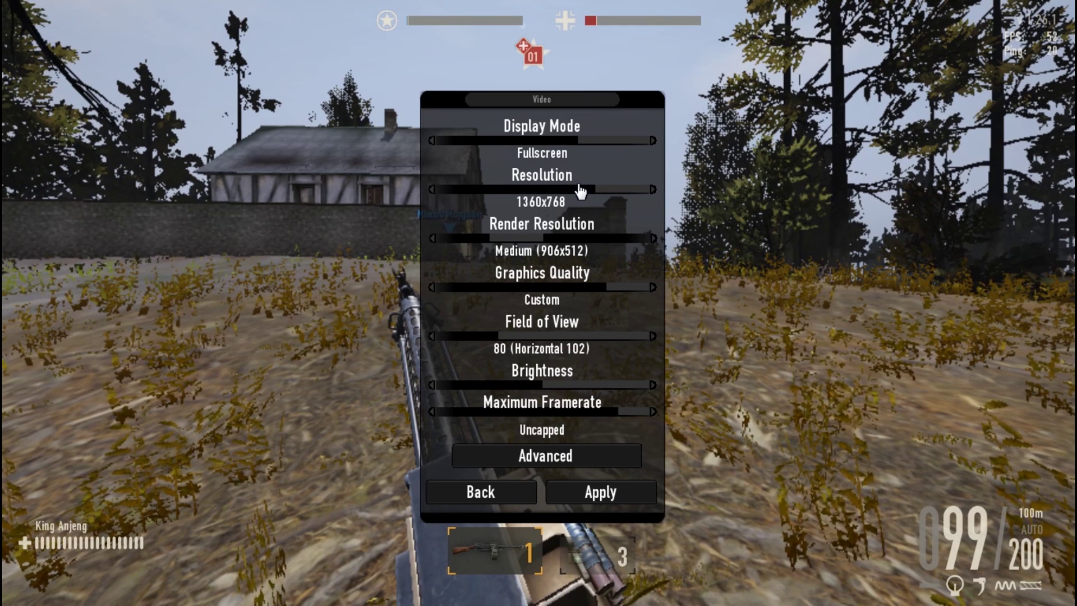
# Step: Compare Fullscreen Windowed, Windowed and Fullscreen display modes by cycling through them twice
pyautogui.click(558, 148)
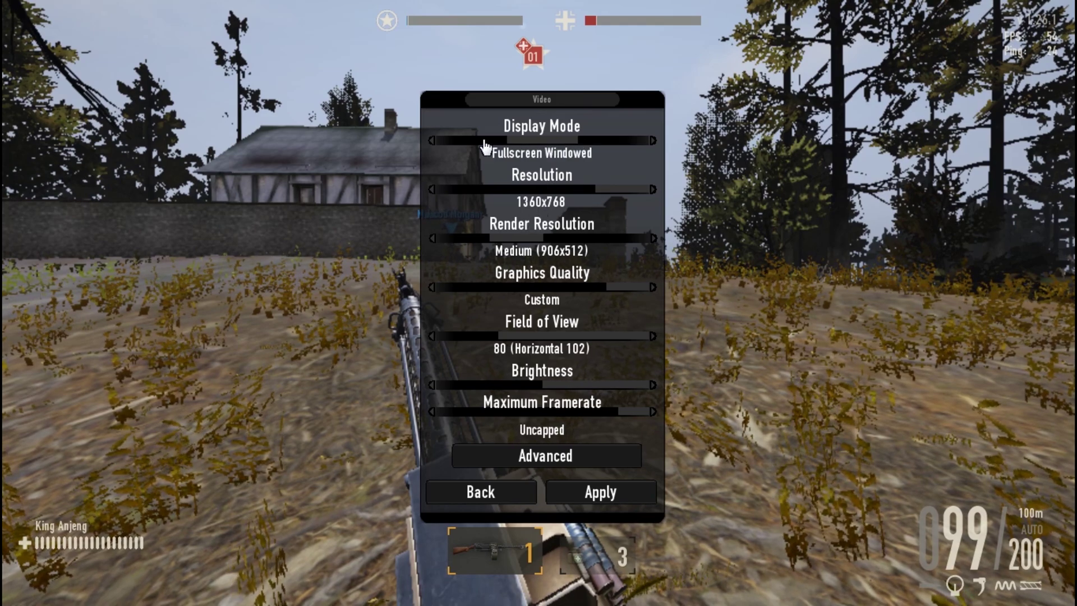
pyautogui.click(486, 147)
pyautogui.click(608, 151)
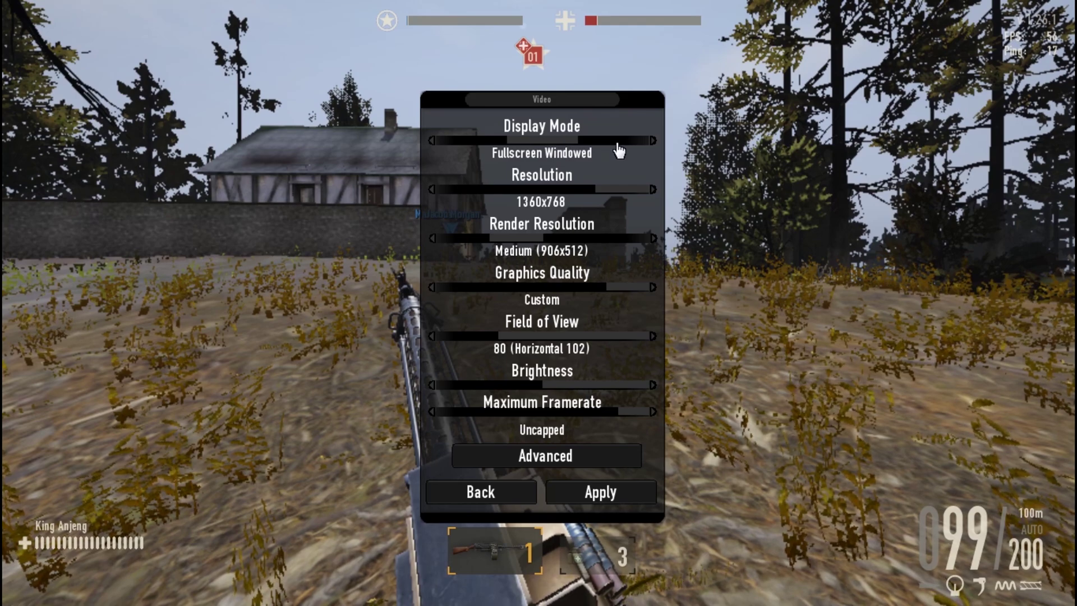
pyautogui.click(619, 150)
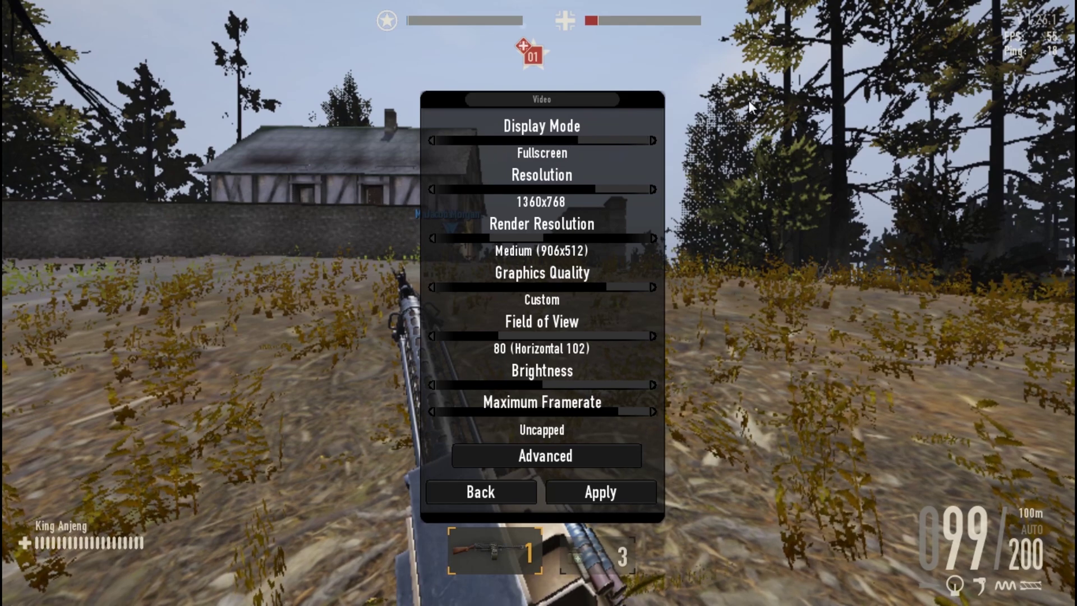
pyautogui.click(538, 136)
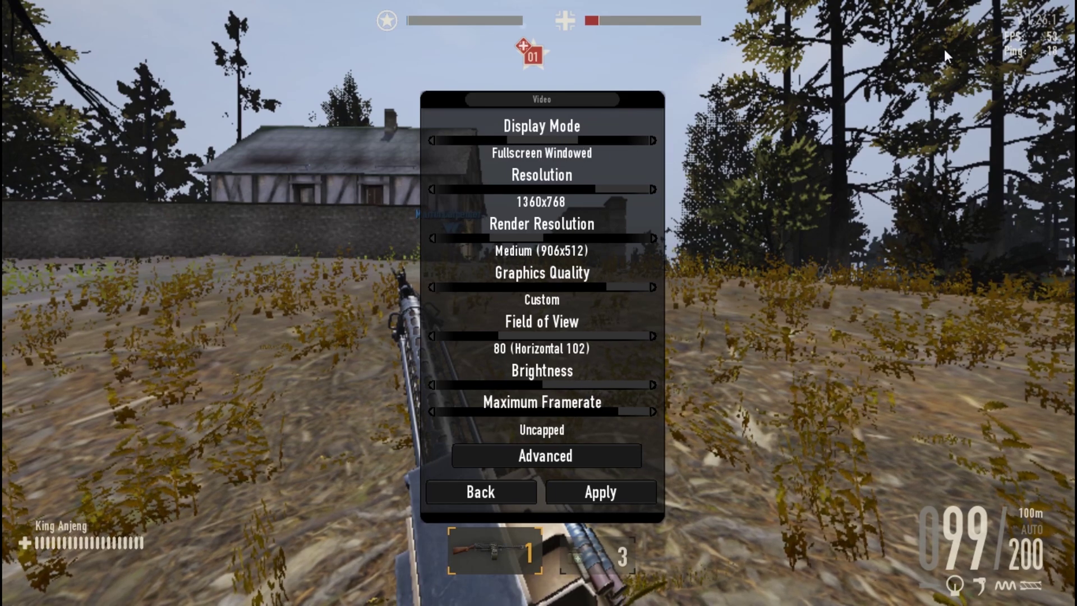
pyautogui.click(499, 147)
pyautogui.click(629, 147)
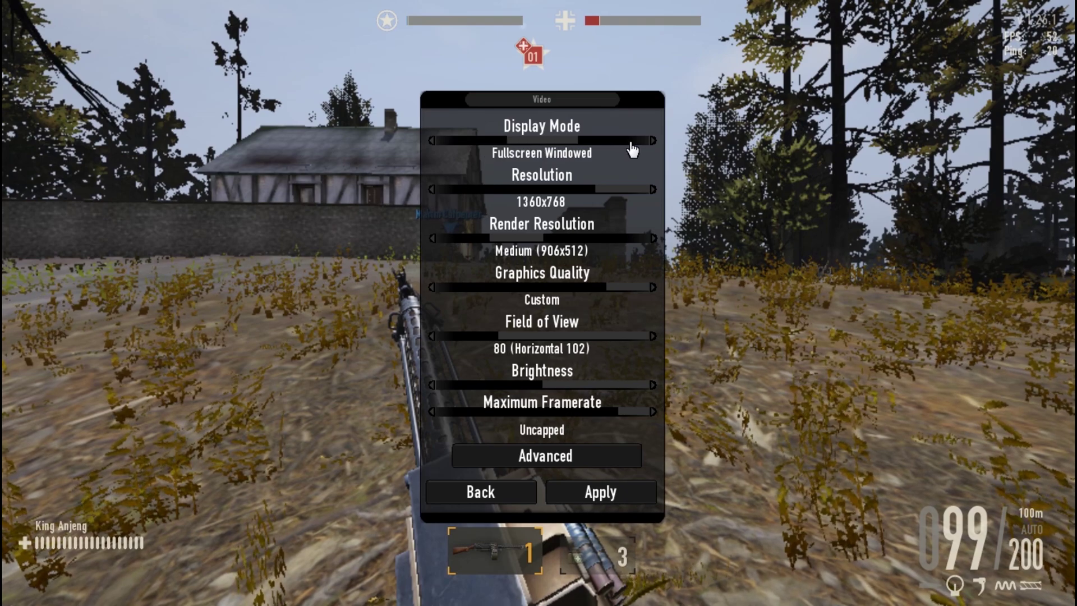
pyautogui.click(632, 150)
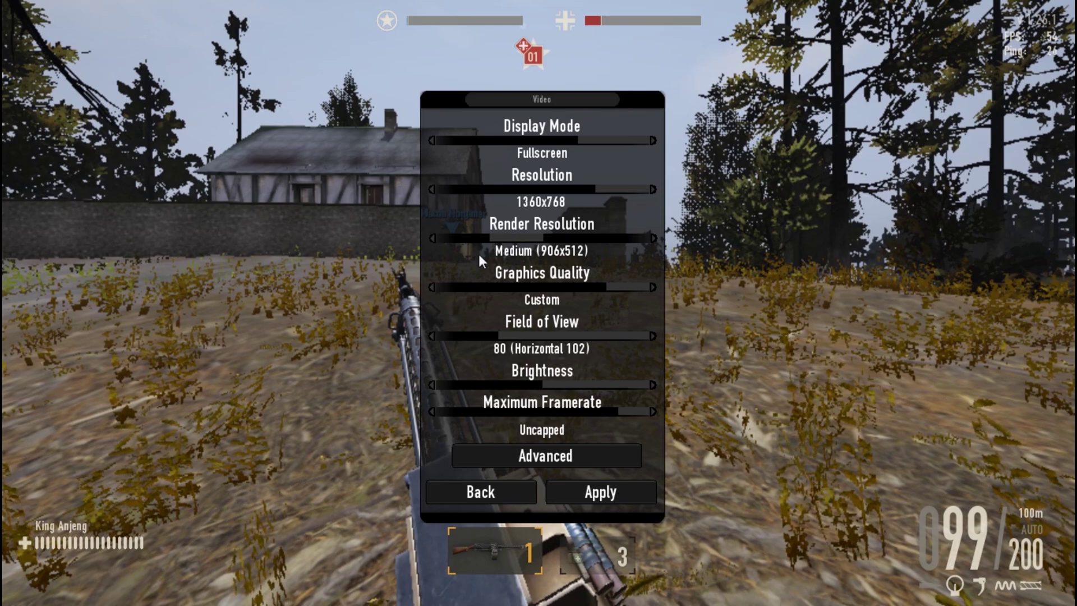
# Step: Settle display mode on Fullscreen and keep render resolution at Medium (906x512)
pyautogui.click(497, 149)
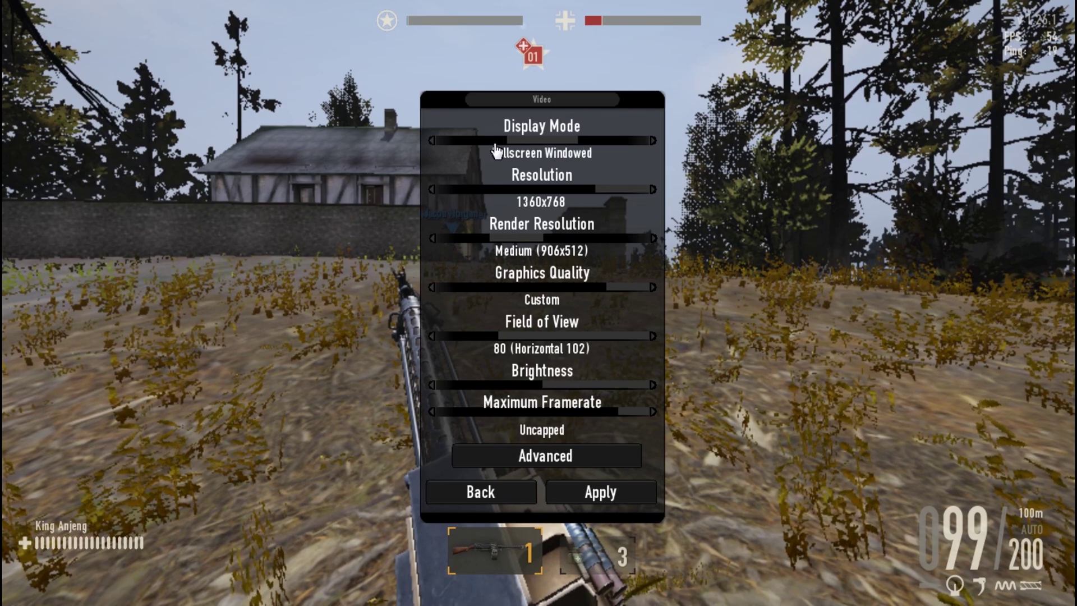
pyautogui.click(453, 147)
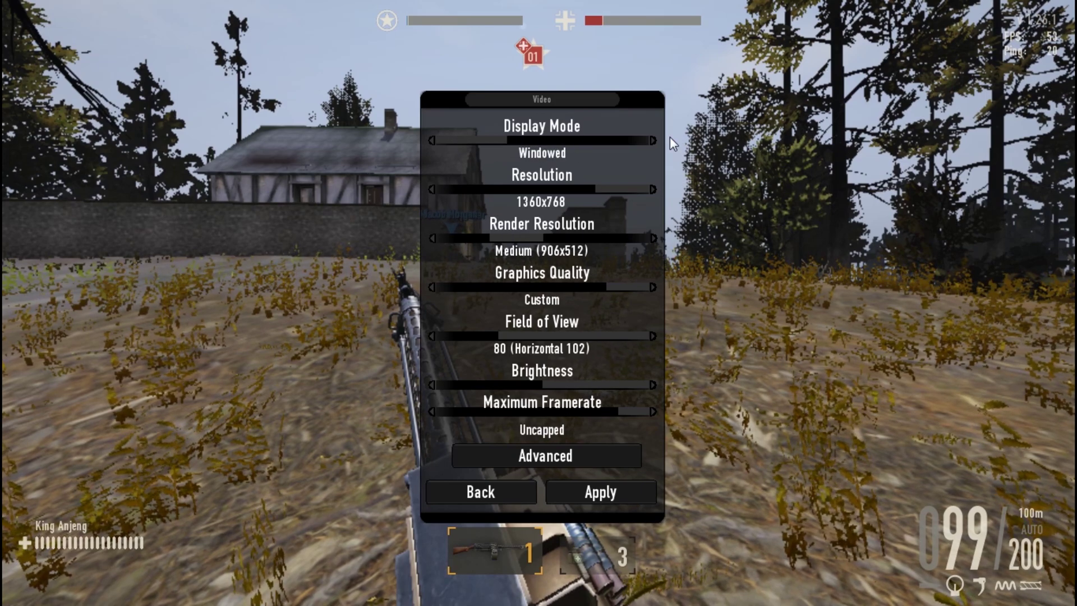
pyautogui.click(630, 144)
pyautogui.click(630, 144)
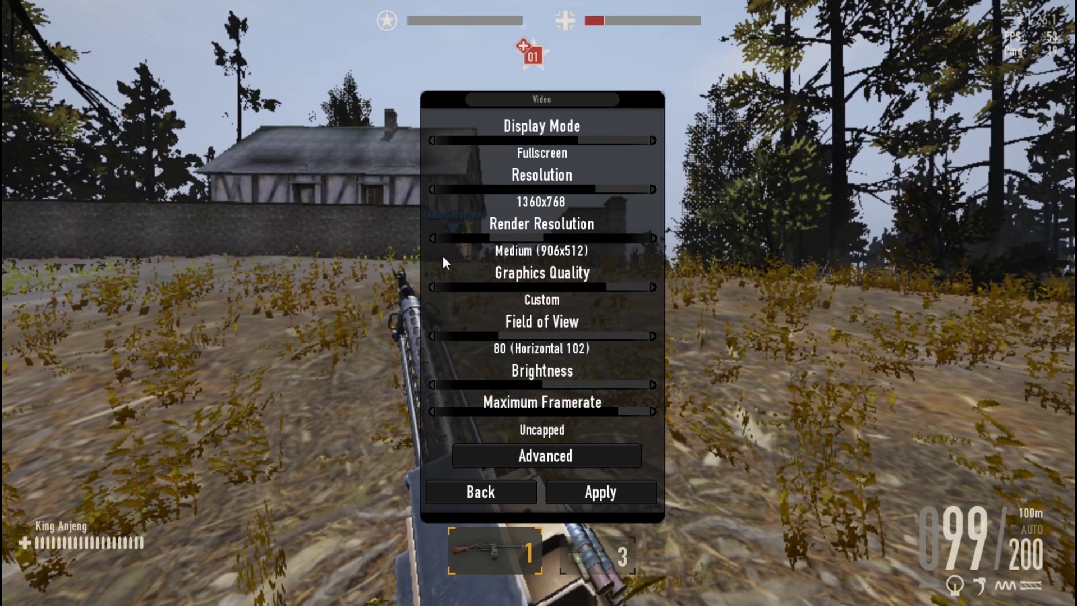
pyautogui.click(469, 239)
pyautogui.click(547, 231)
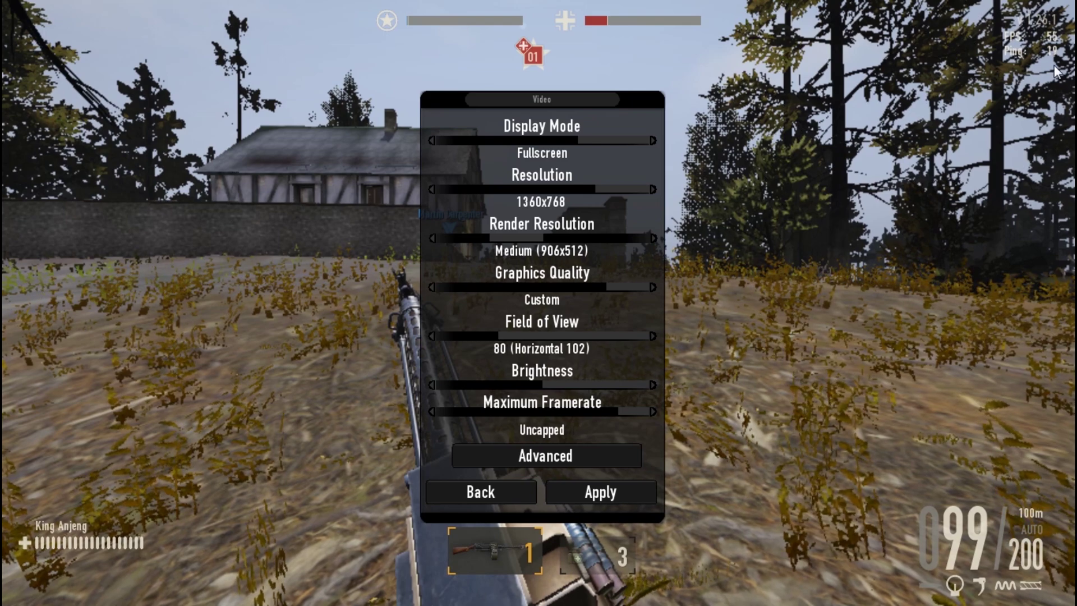
# Step: Apply High (1133x640) and then Native (1360x768) render resolution to compare them
pyautogui.click(572, 239)
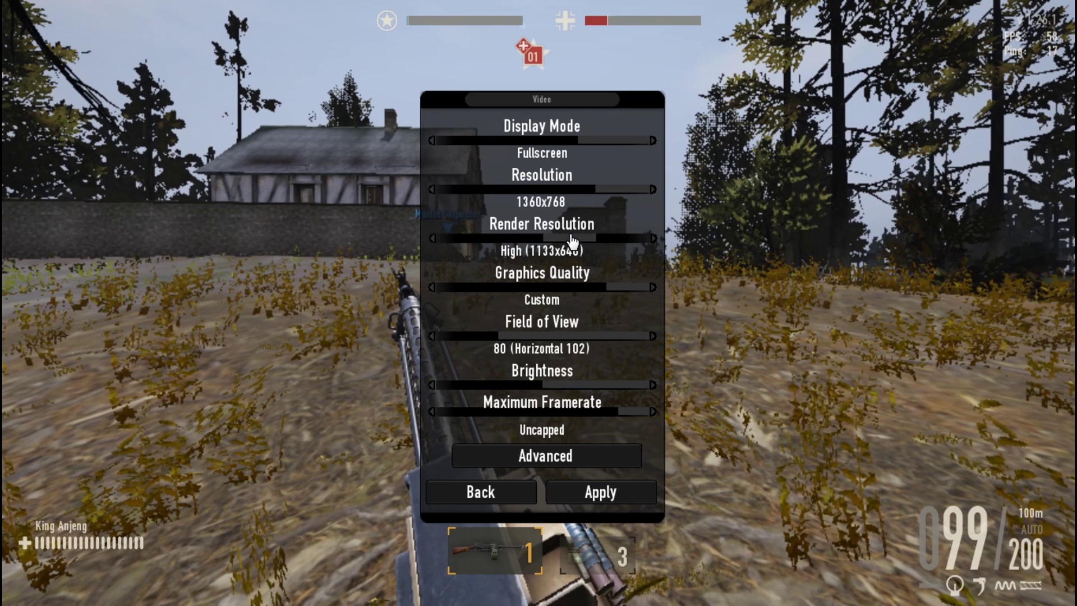
pyautogui.click(593, 491)
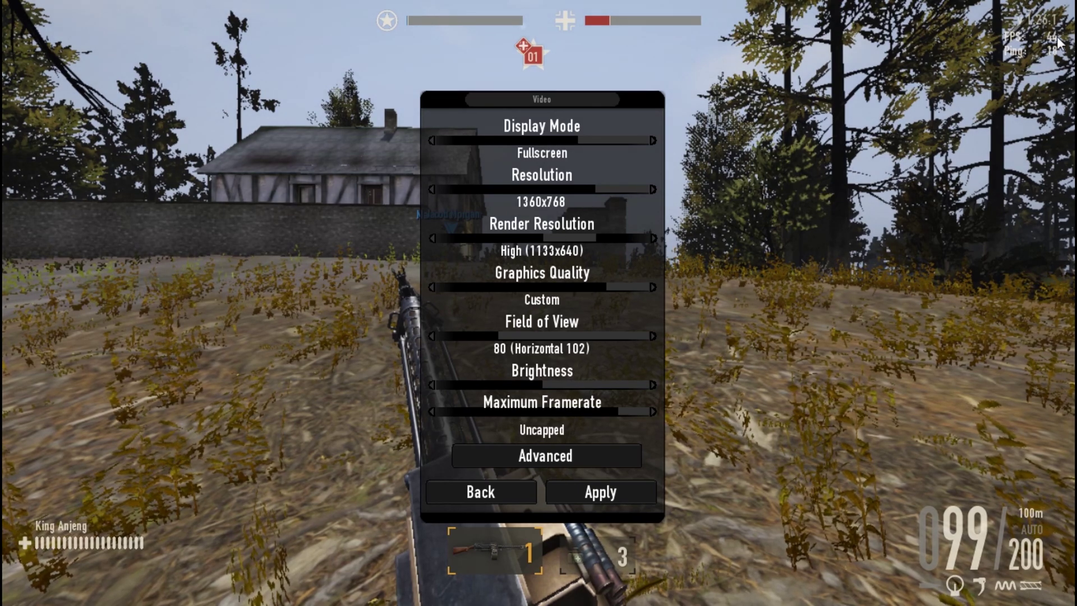
pyautogui.click(610, 239)
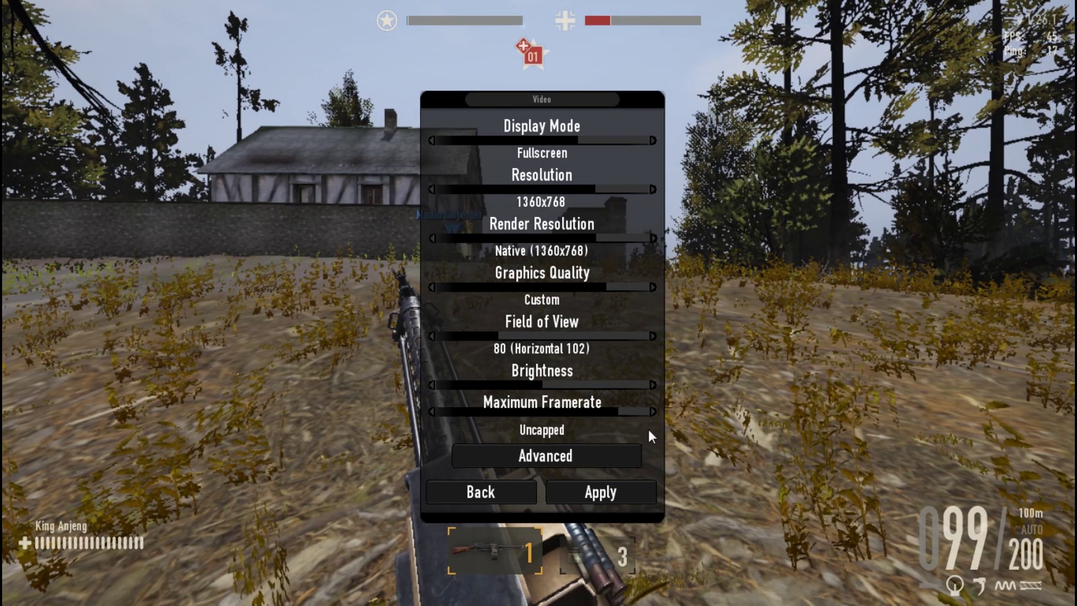
pyautogui.click(601, 493)
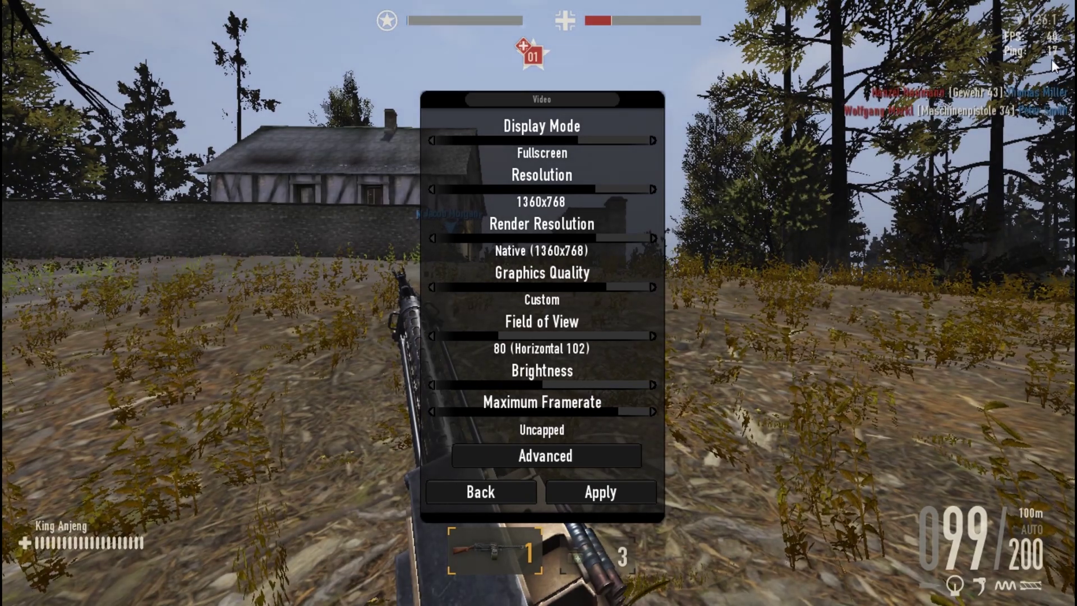
# Step: Apply Medium, then Low (680x384) render resolution, and set it back to Medium (906x512)
pyautogui.click(465, 236)
pyautogui.click(468, 238)
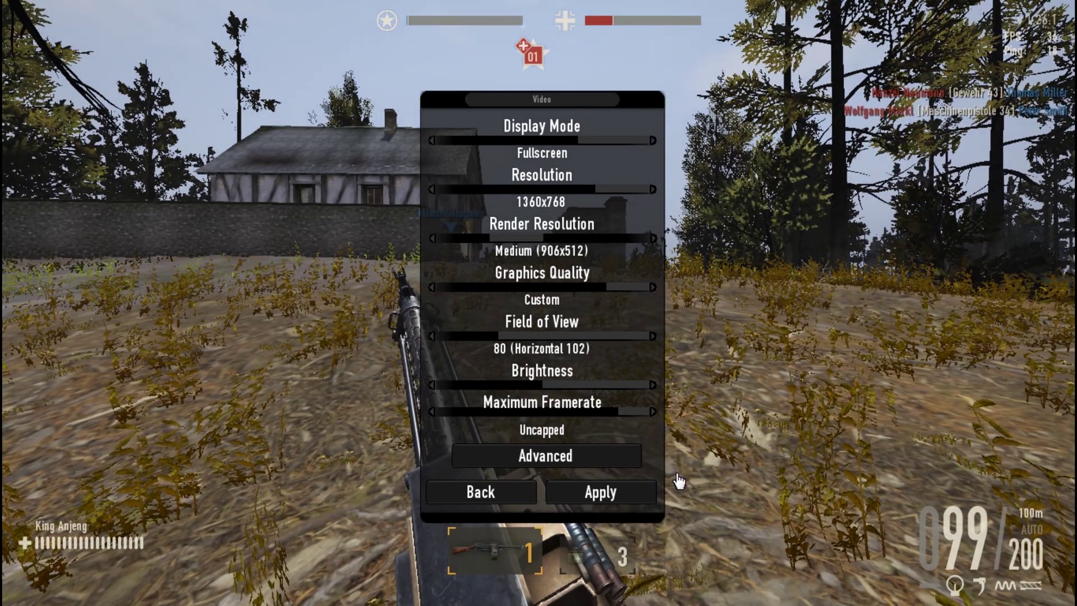
pyautogui.click(628, 504)
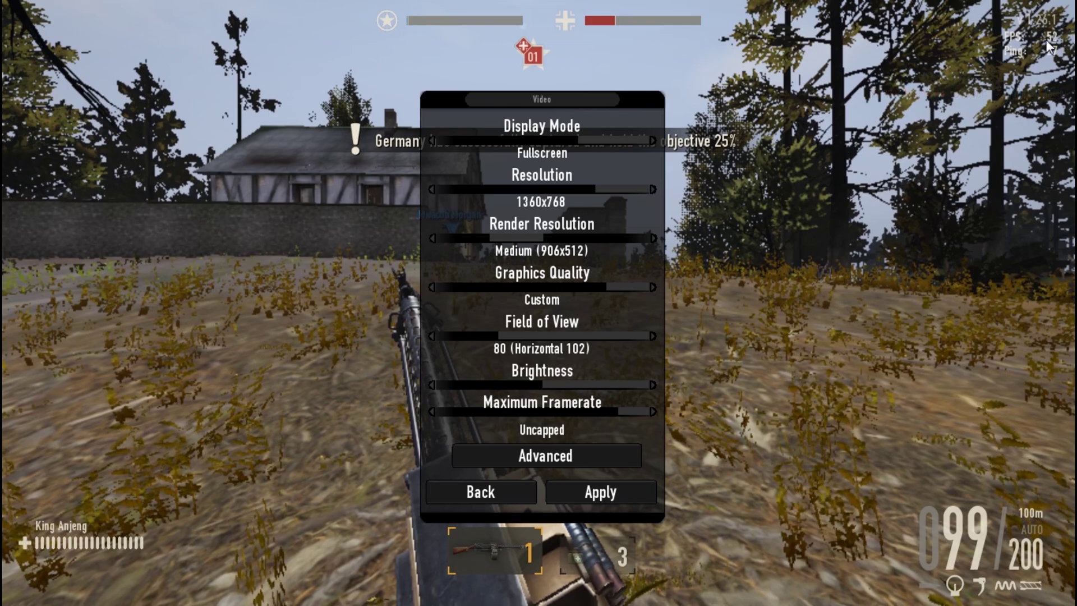
pyautogui.click(474, 240)
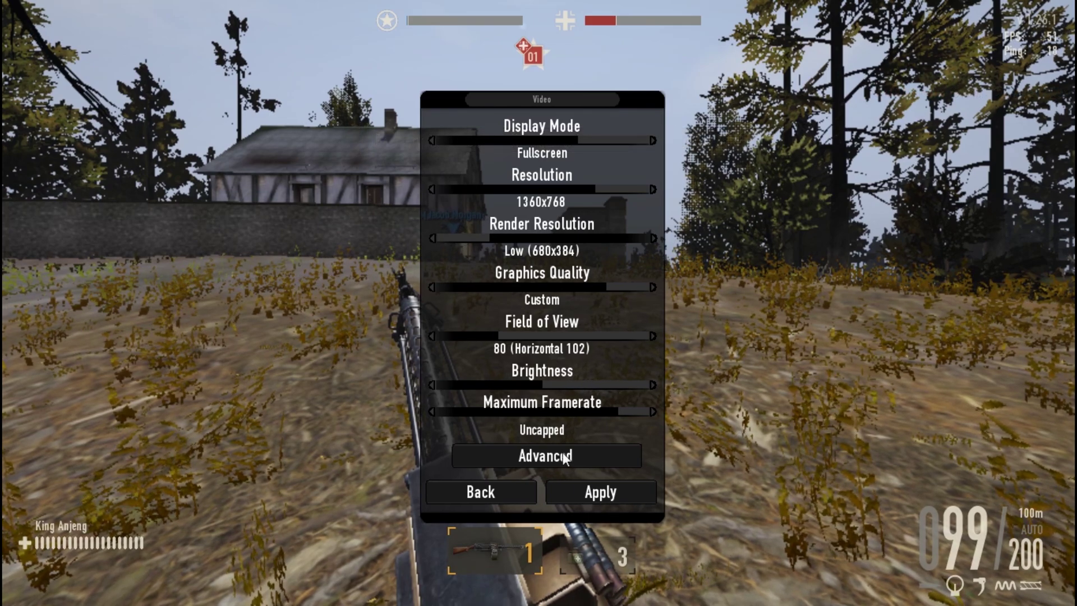
pyautogui.click(604, 497)
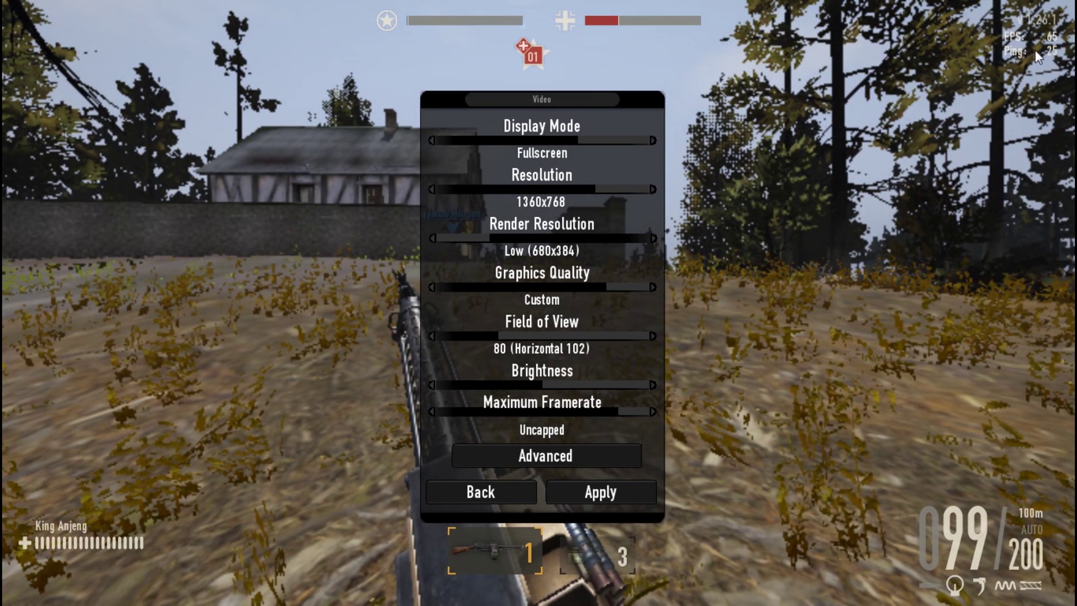
pyautogui.click(521, 240)
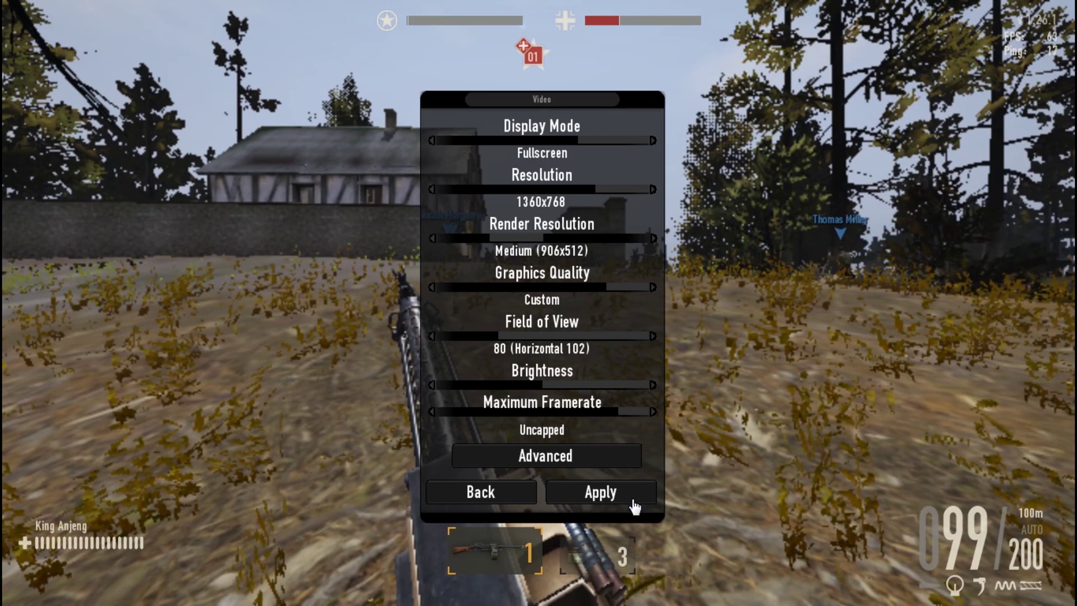
# Step: Resume play, walk toward the house, and reapply the Video settings from the pause menu
pyautogui.press('Escape')
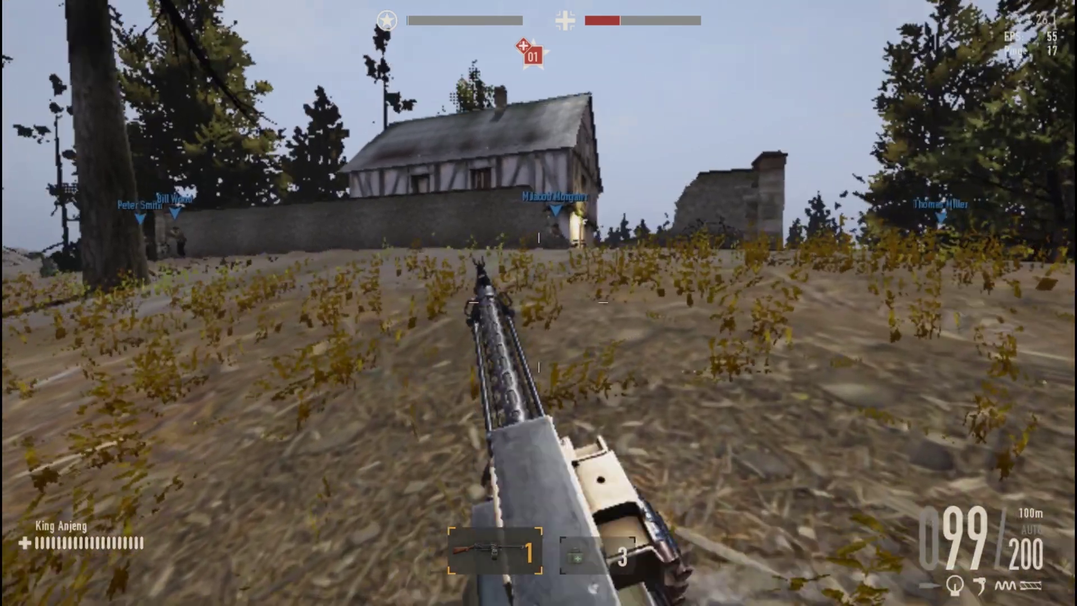
pyautogui.press('w')
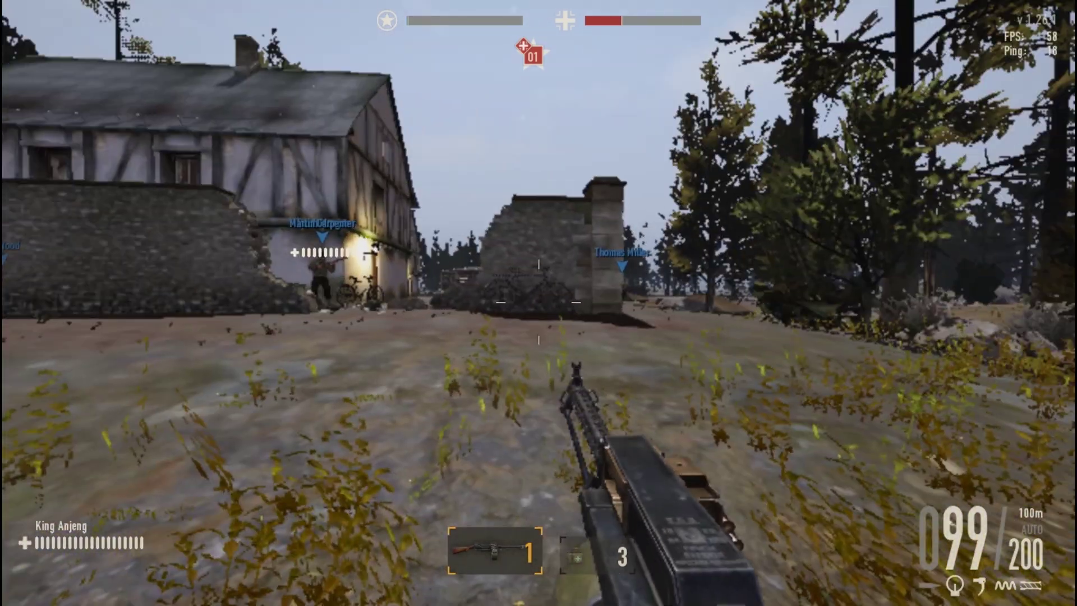
pyautogui.press('Escape')
pyautogui.click(556, 283)
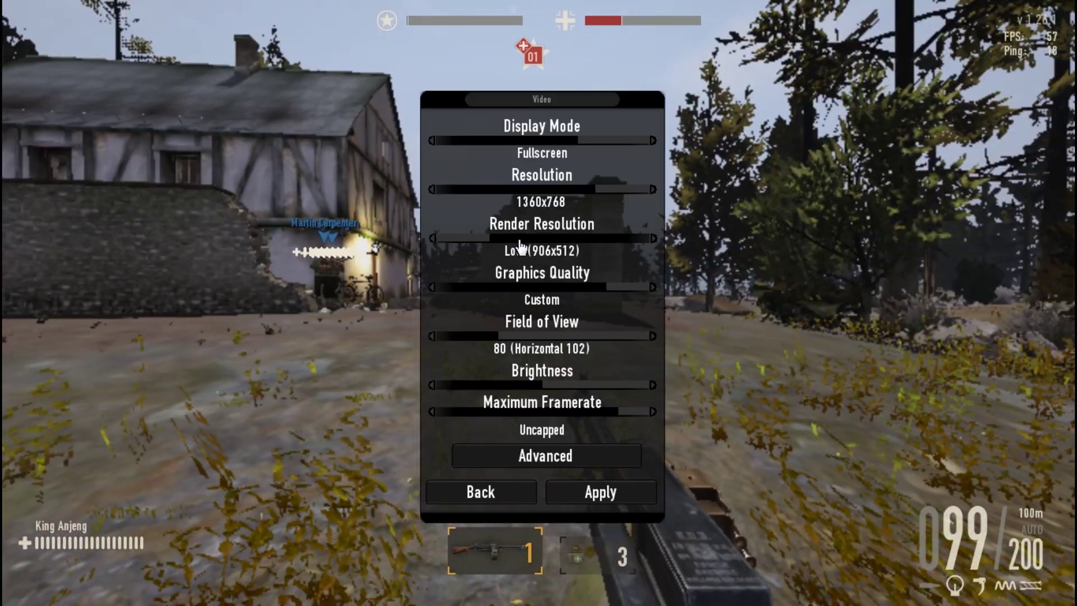
pyautogui.click(589, 493)
# Step: Aim down sights, walk toward the gateway to judge performance, then open the Options menu
pyautogui.rightClick(539, 303)
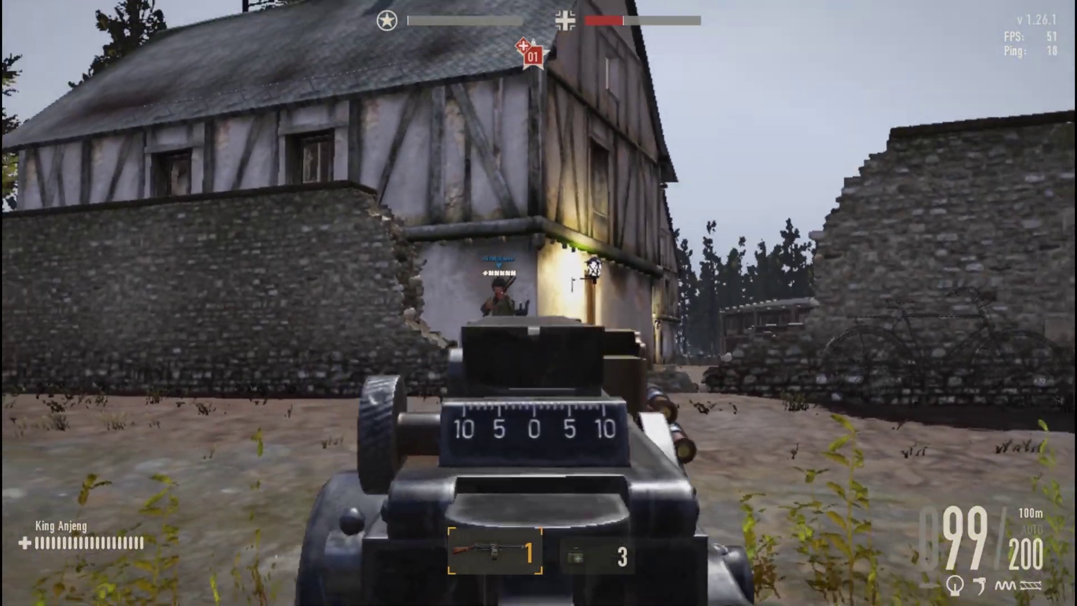
pyautogui.rightClick(539, 303)
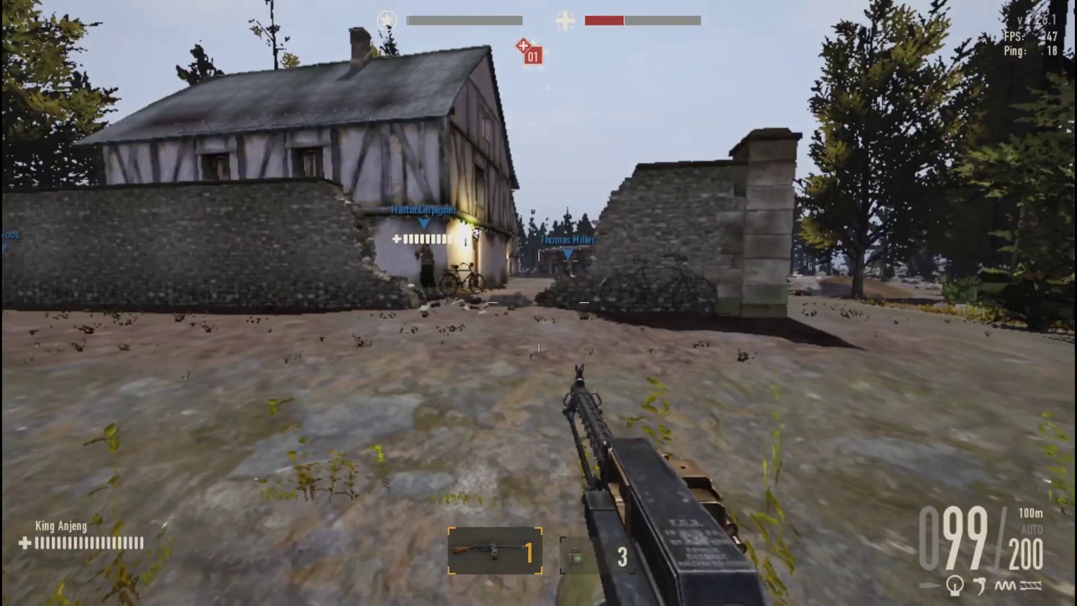
pyautogui.press('w')
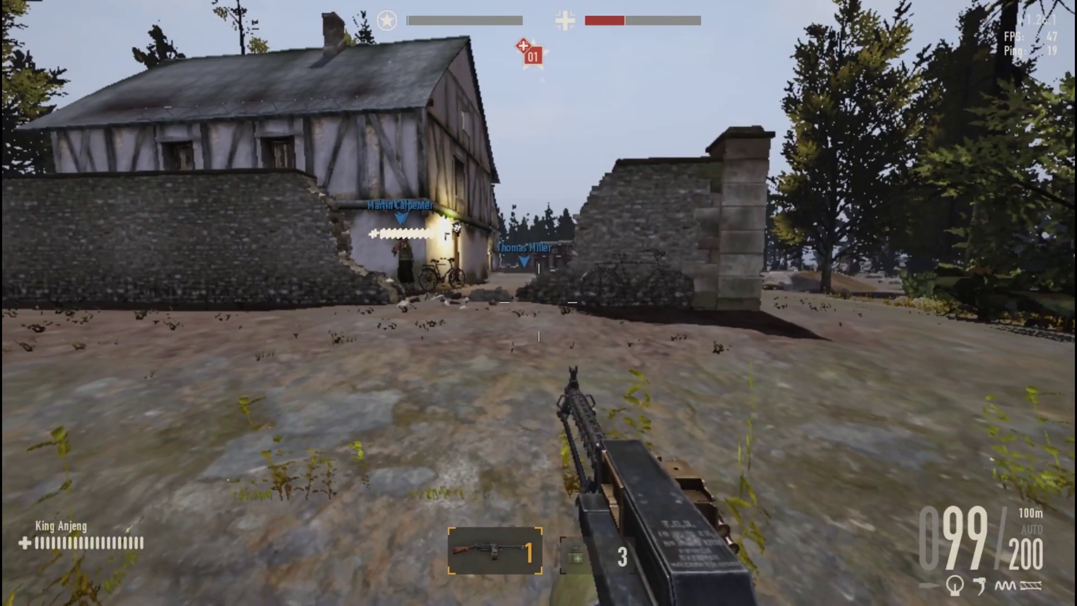
pyautogui.press('Escape')
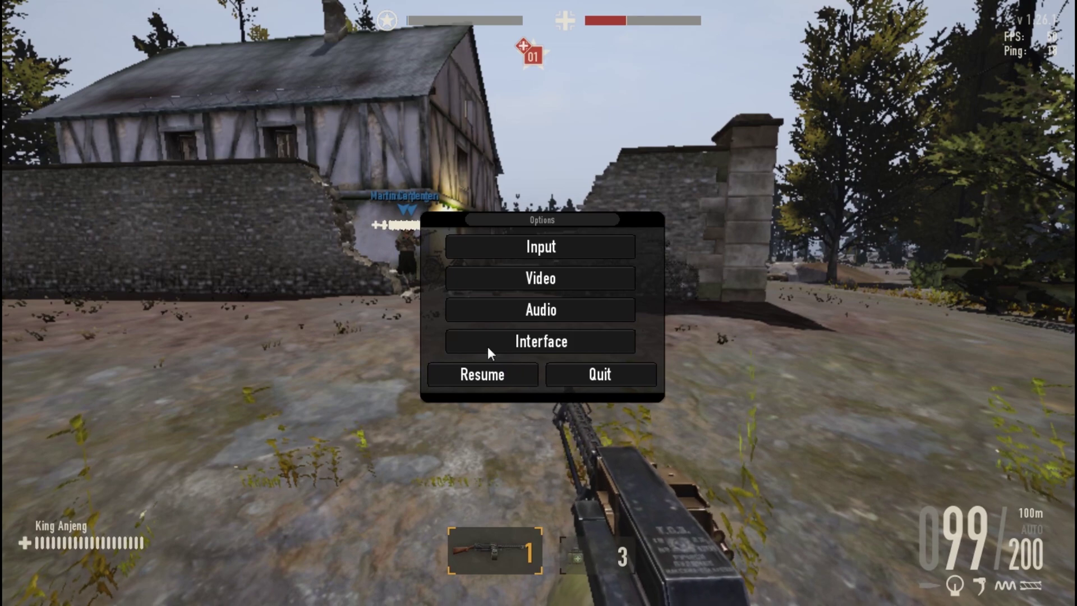
# Step: Apply High (1133x640) render resolution and test it in play by aiming down sights
pyautogui.click(483, 374)
pyautogui.press('Escape')
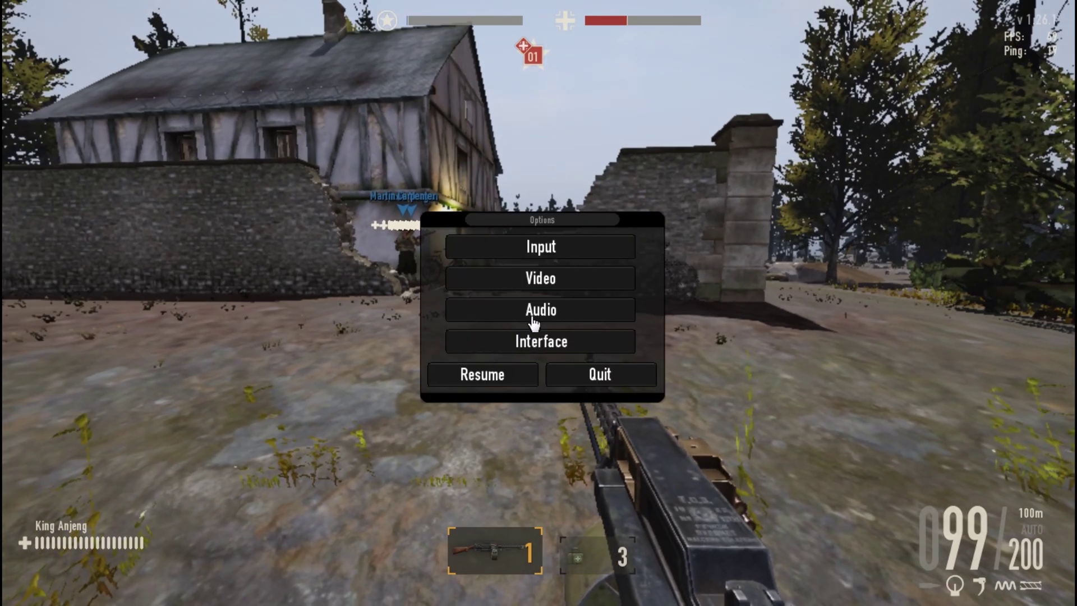
pyautogui.click(521, 278)
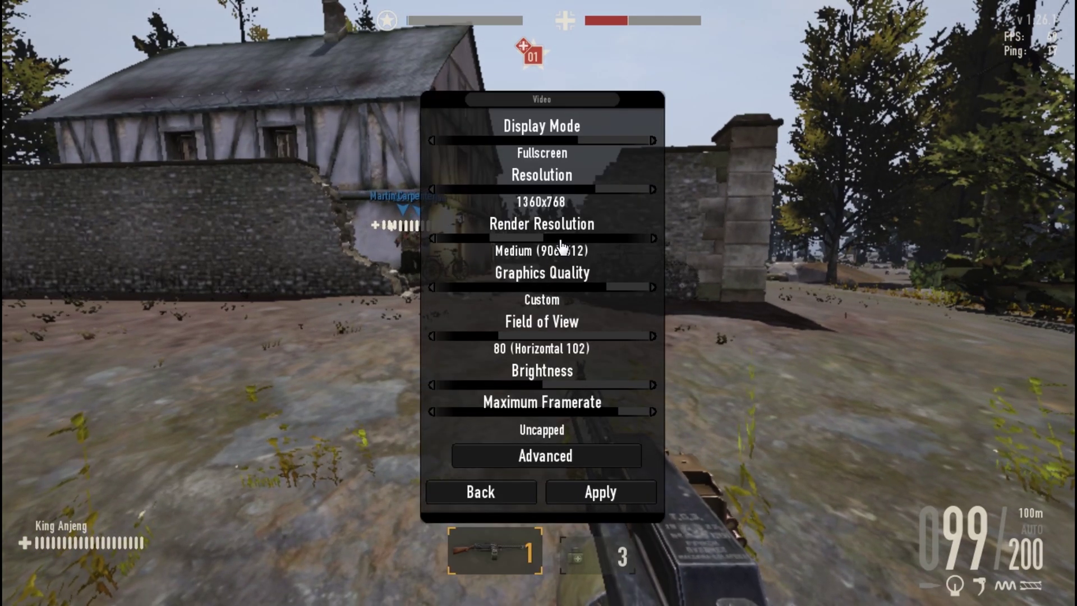
pyautogui.click(521, 236)
pyautogui.click(621, 492)
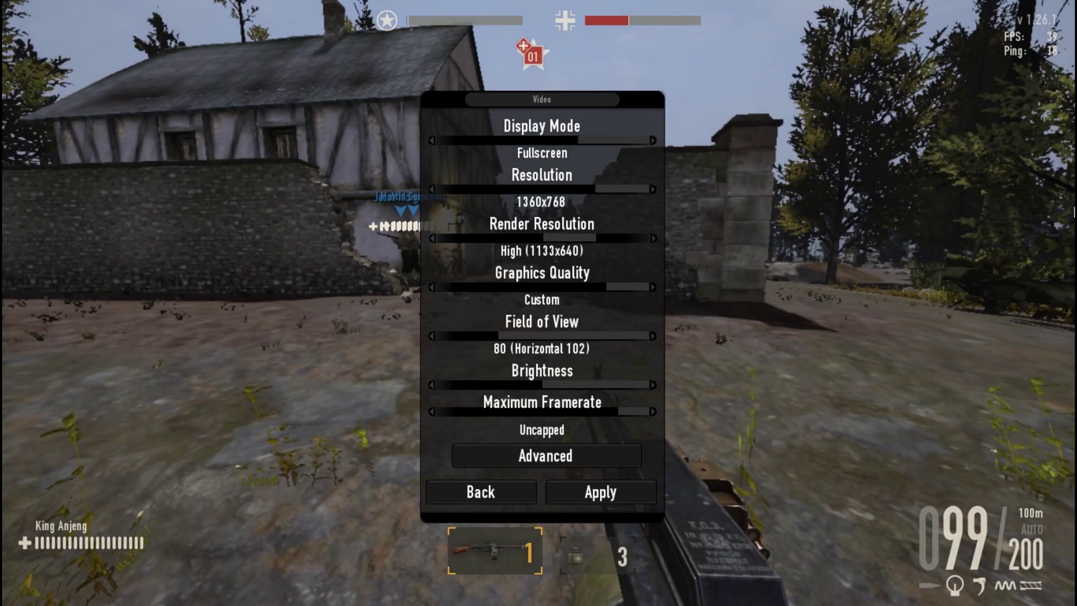
pyautogui.press('Escape')
pyautogui.rightClick(538, 303)
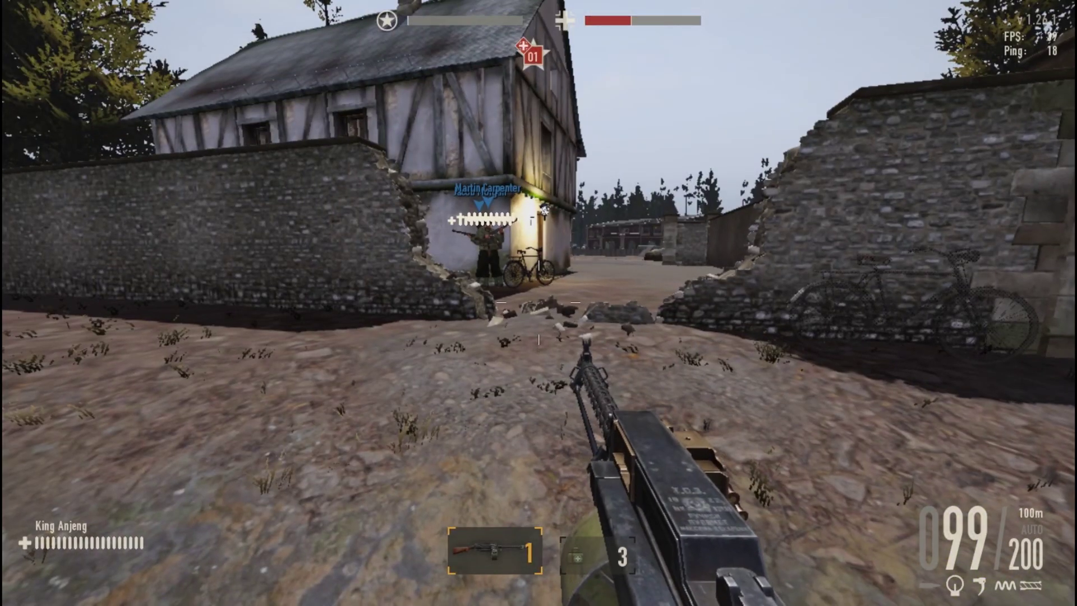
# Step: Return to Video settings and apply Medium (906x512) render resolution
pyautogui.press('Escape')
pyautogui.click(606, 278)
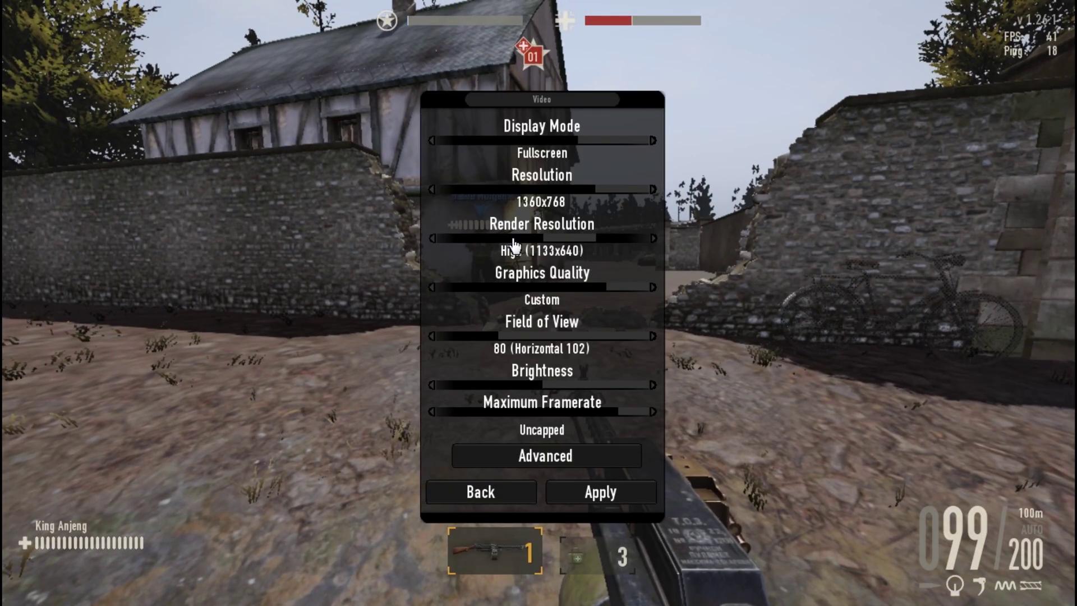
pyautogui.click(479, 231)
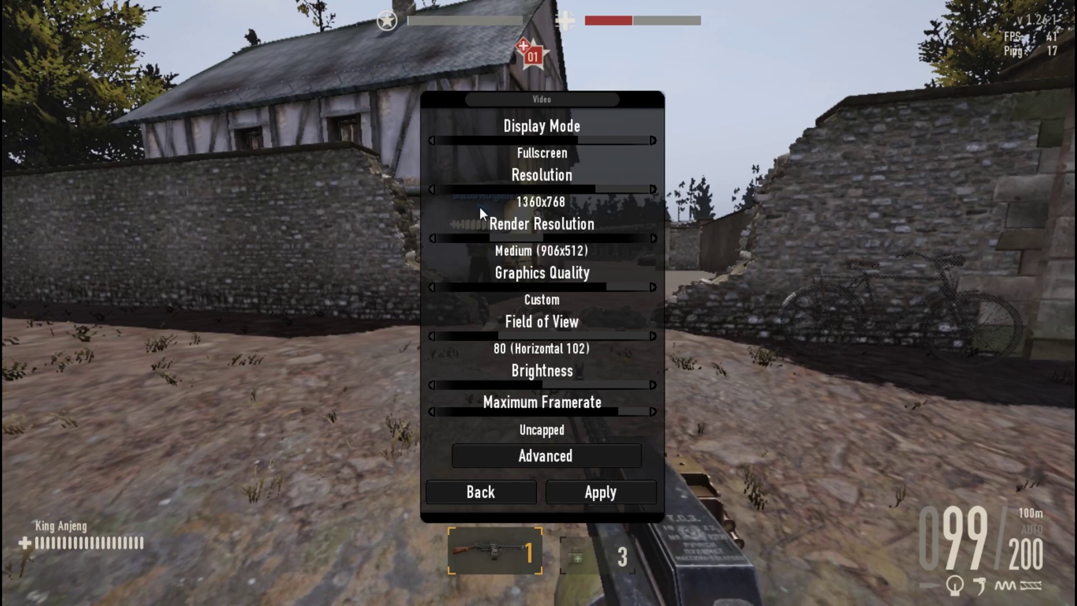
pyautogui.click(620, 493)
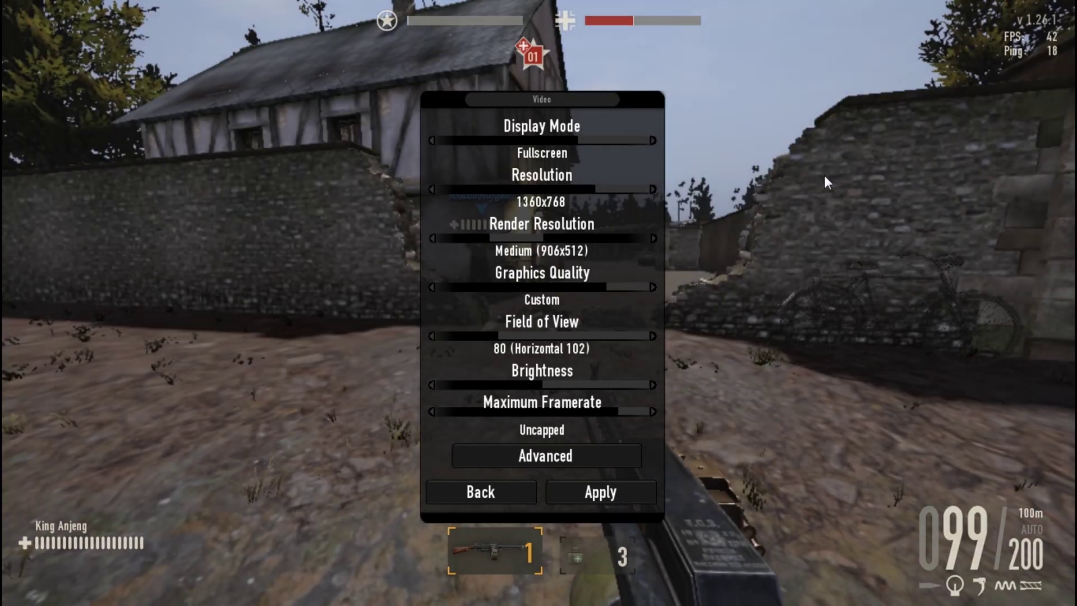